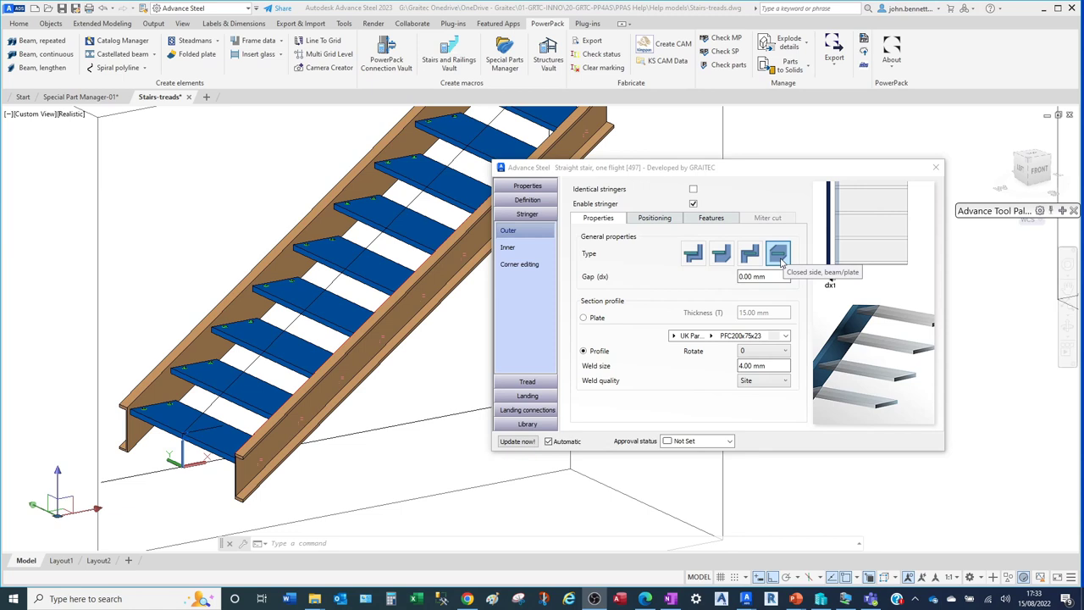
# Set the closed-side outer stringer's profile to PFC230x75x26 and make both stringers identical
pyautogui.click(779, 261)
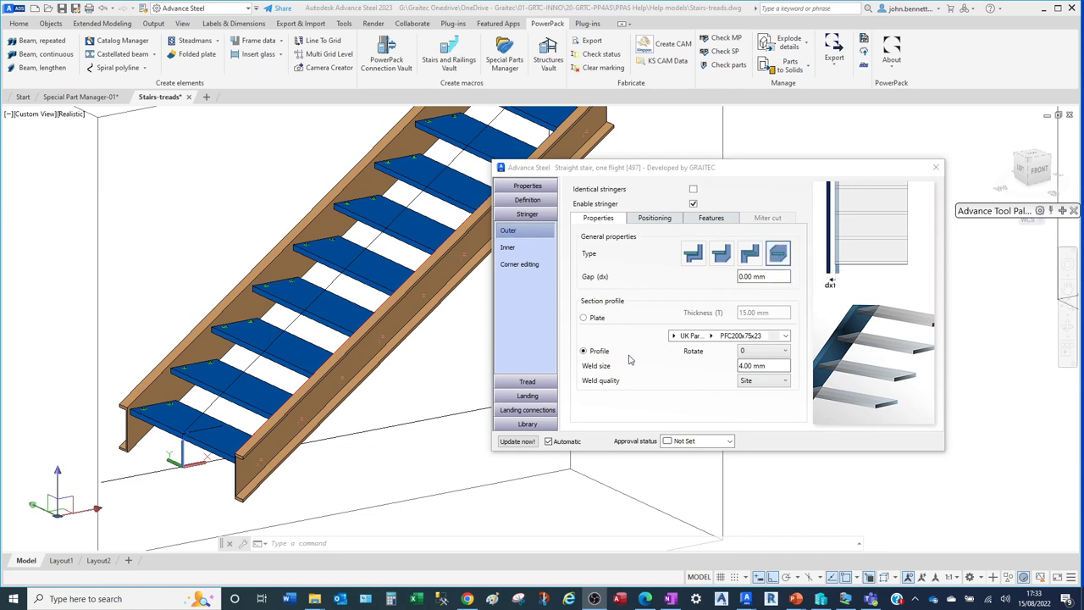
pyautogui.click(708, 337)
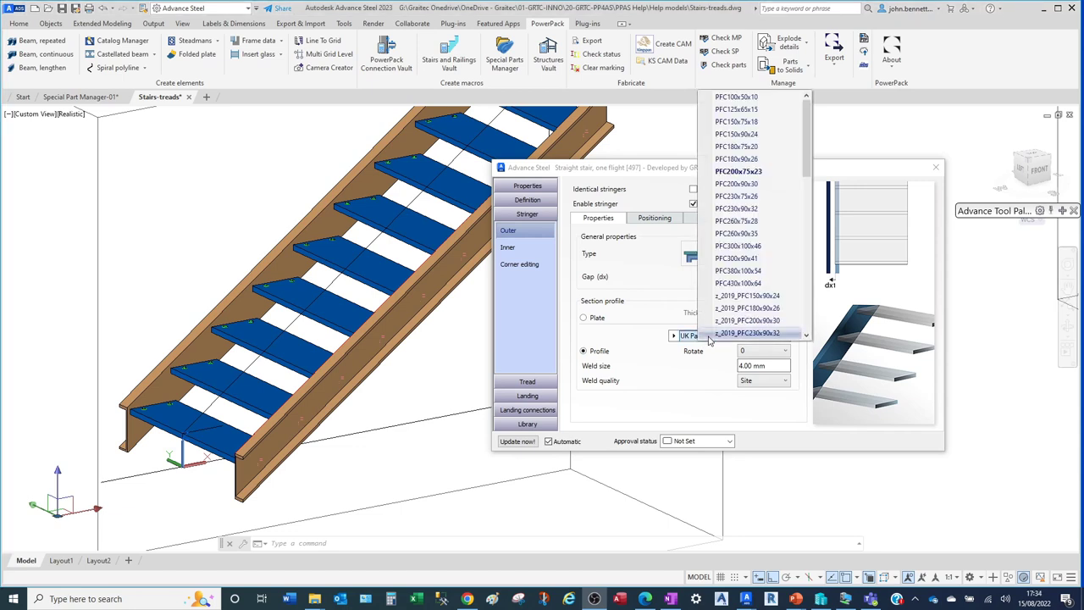
pyautogui.click(736, 196)
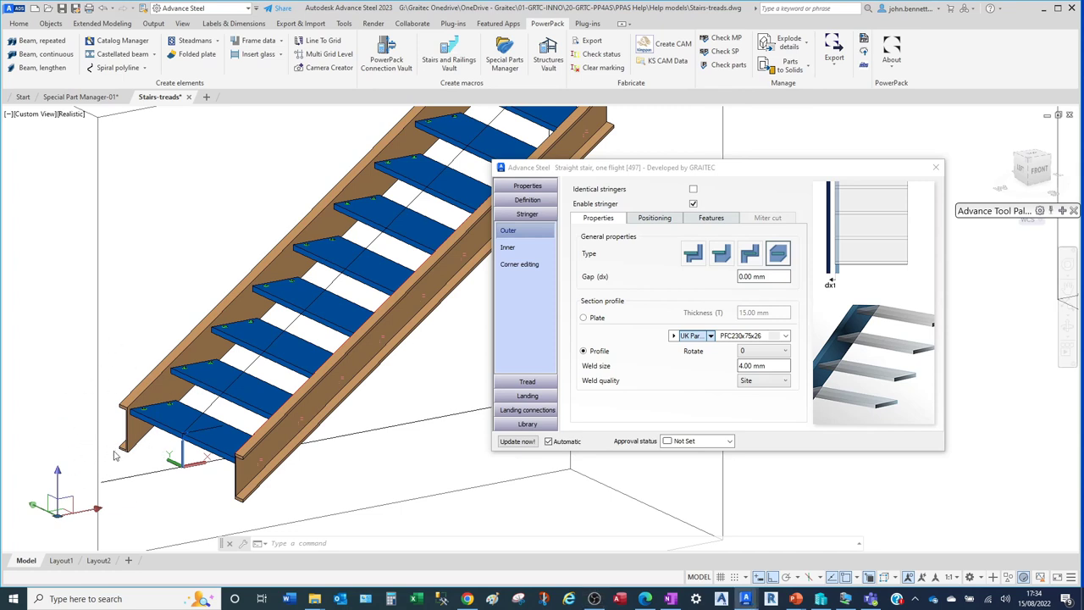
pyautogui.click(130, 471)
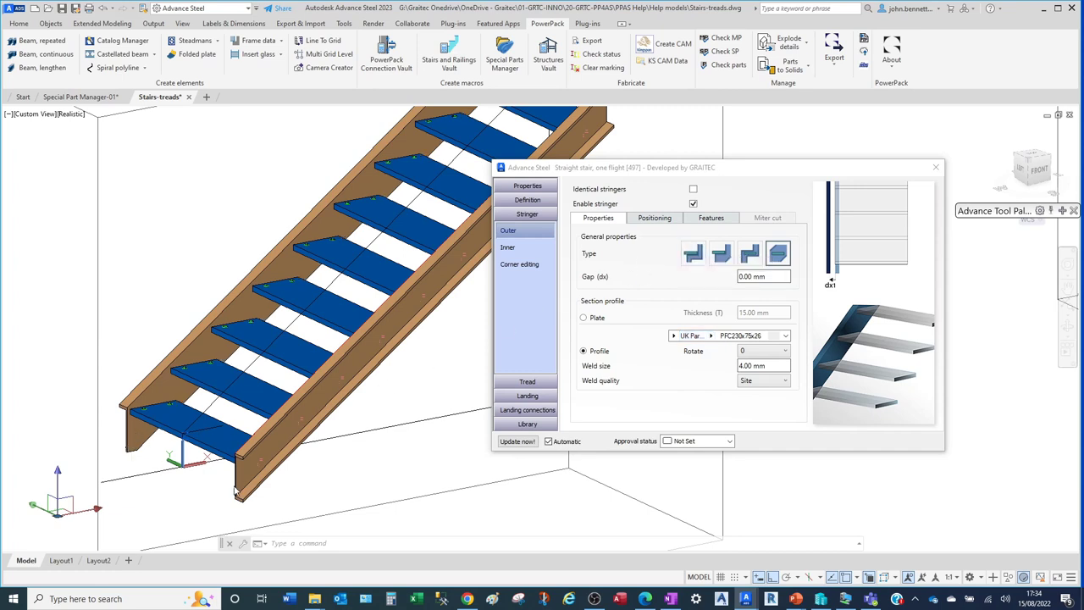
pyautogui.click(670, 196)
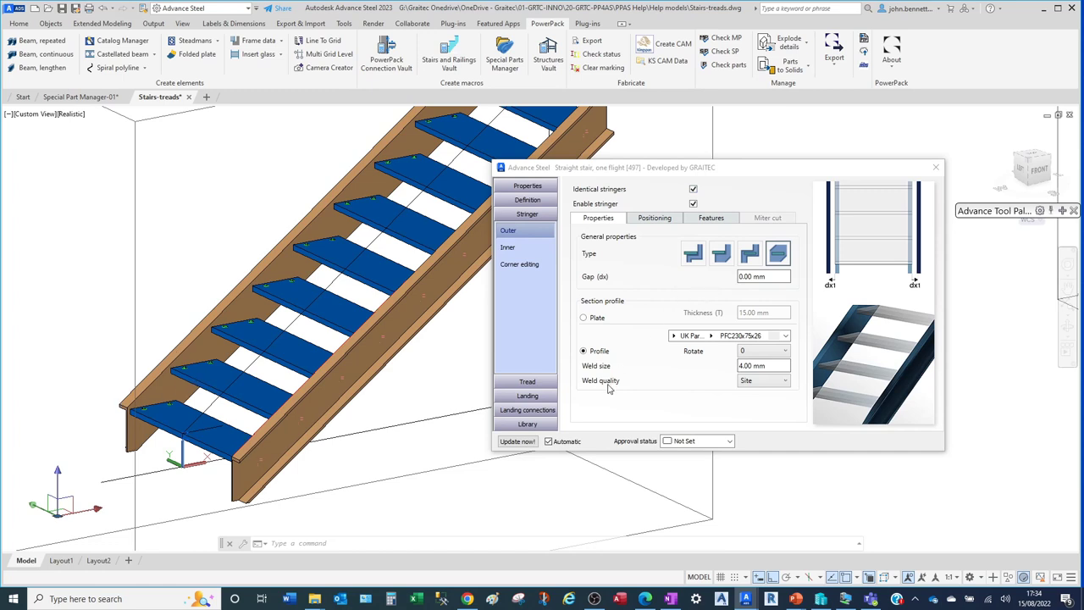
# Set the stringer positioning relative to the treads to align on Center
pyautogui.click(644, 221)
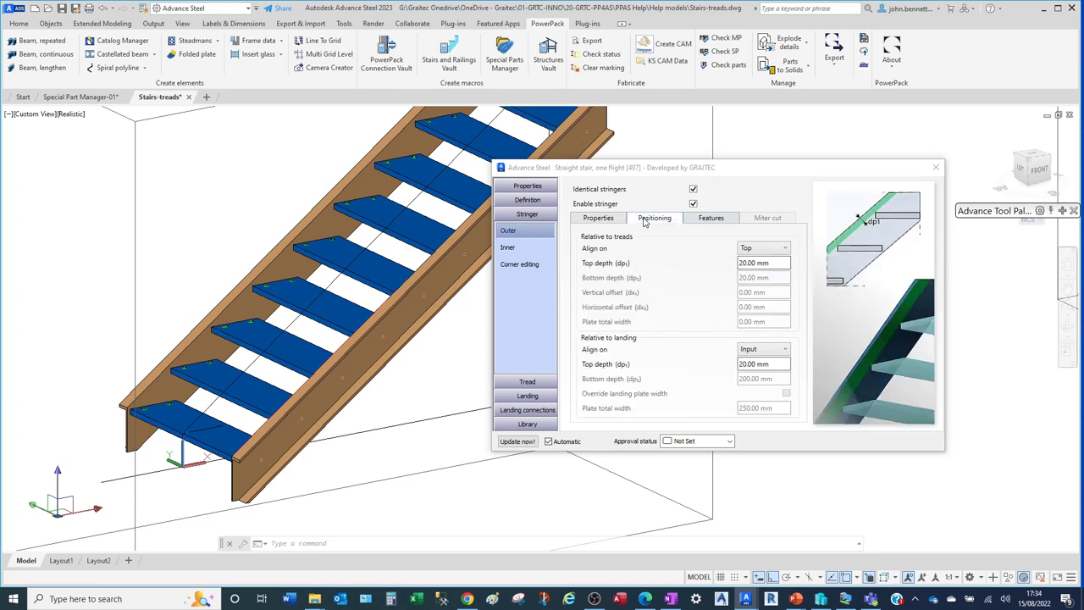
pyautogui.click(787, 250)
pyautogui.click(787, 251)
pyautogui.click(769, 251)
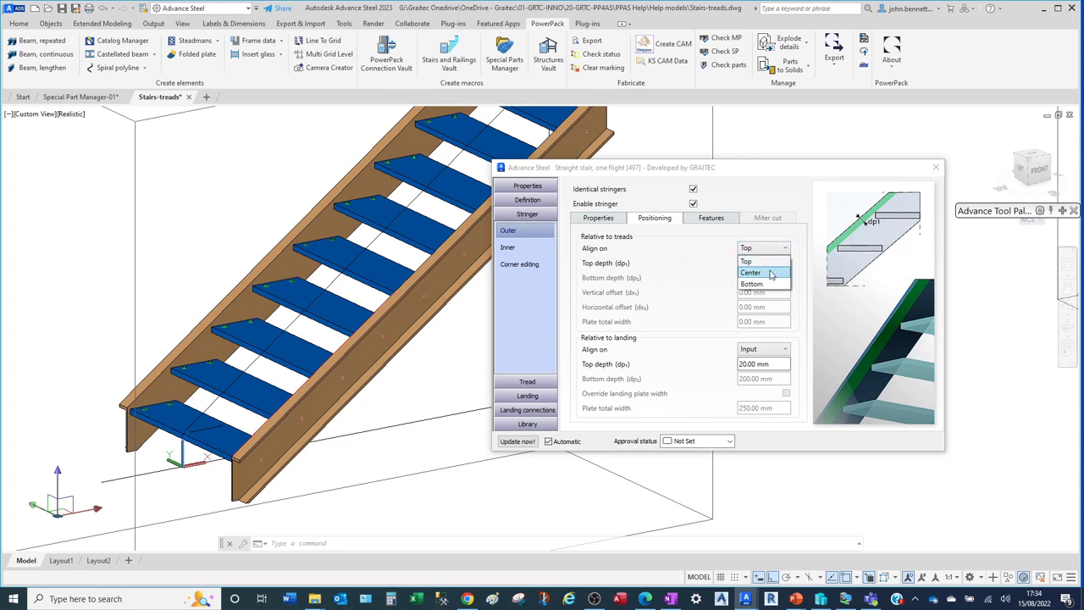
pyautogui.click(149, 398)
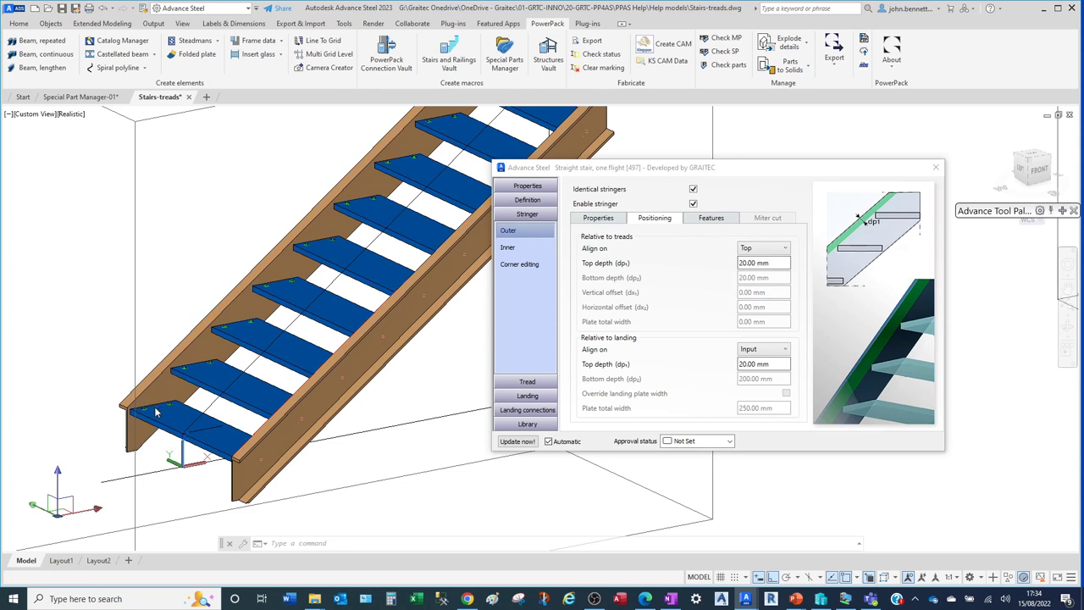
pyautogui.press('Down')
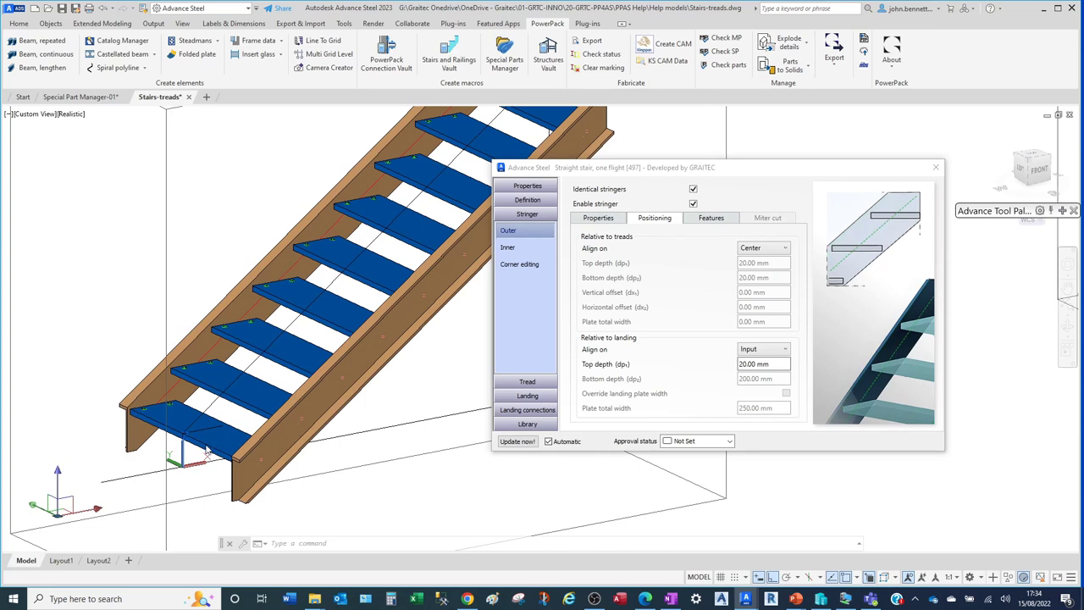
pyautogui.moveTo(143, 453)
pyautogui.keyDown('shift'); pyautogui.mouseDown(button='middle')
pyautogui.moveTo(66, 397)
pyautogui.moveTo(133, 447)
pyautogui.mouseUp(button='middle'); pyautogui.keyUp('shift')
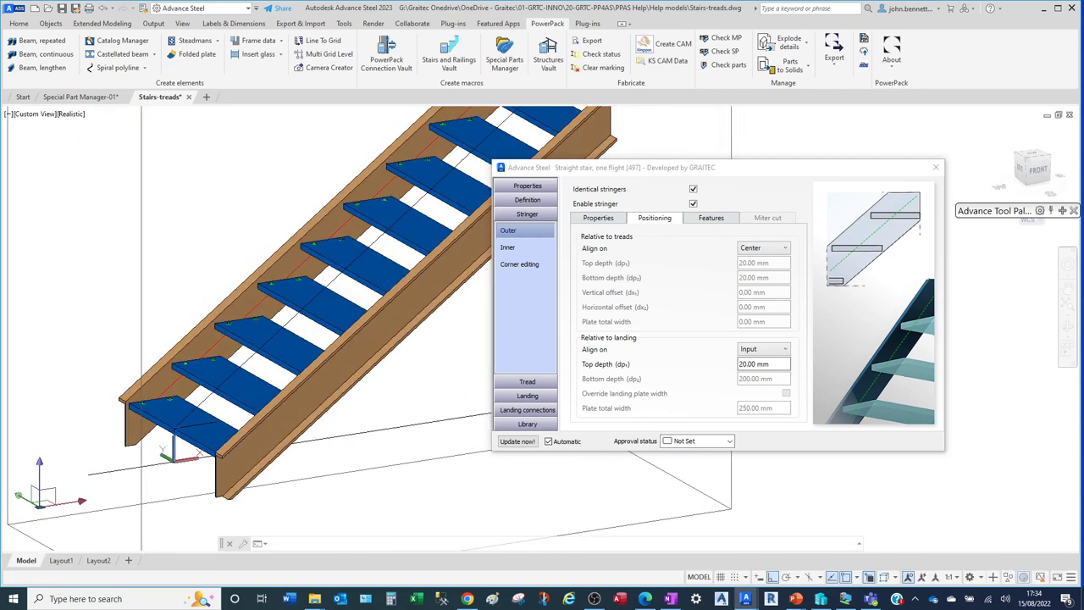
# Align the stringers on Top relative to the treads with a top depth of 0 mm
pyautogui.click(757, 246)
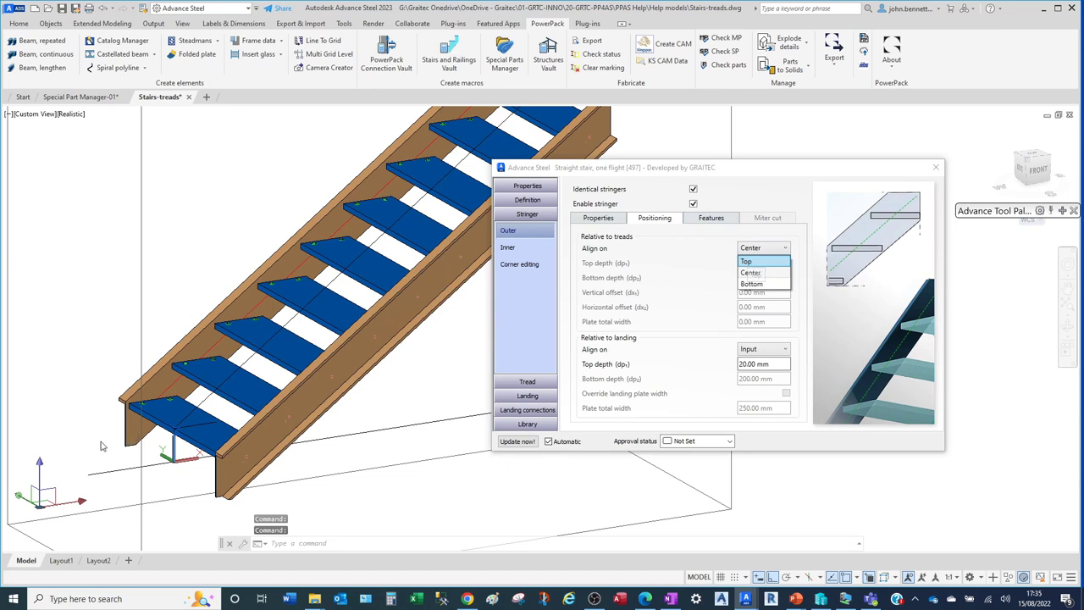
pyautogui.click(99, 446)
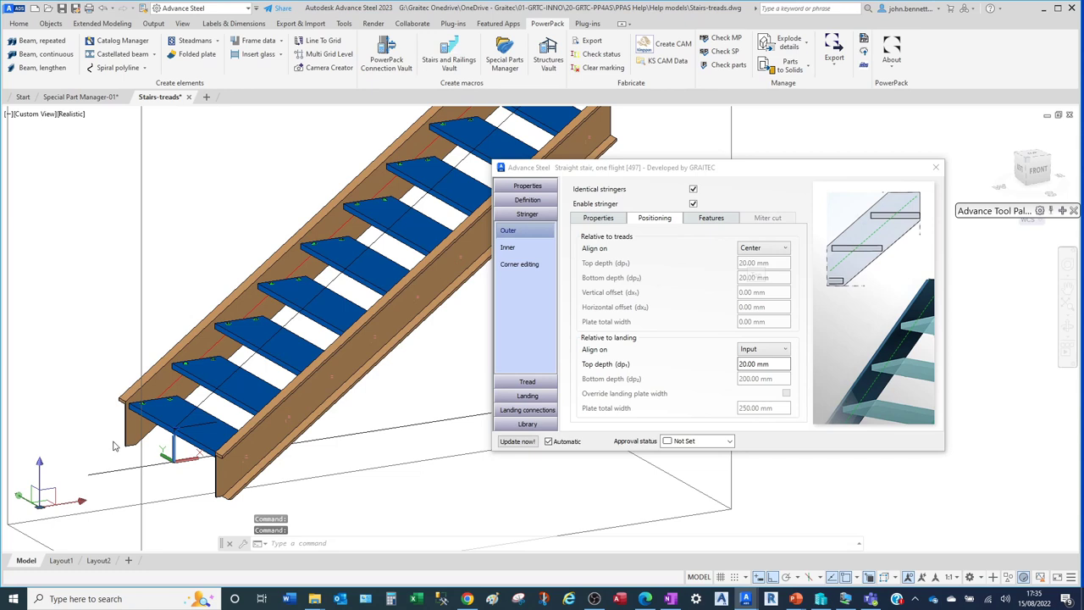
pyautogui.press('Up')
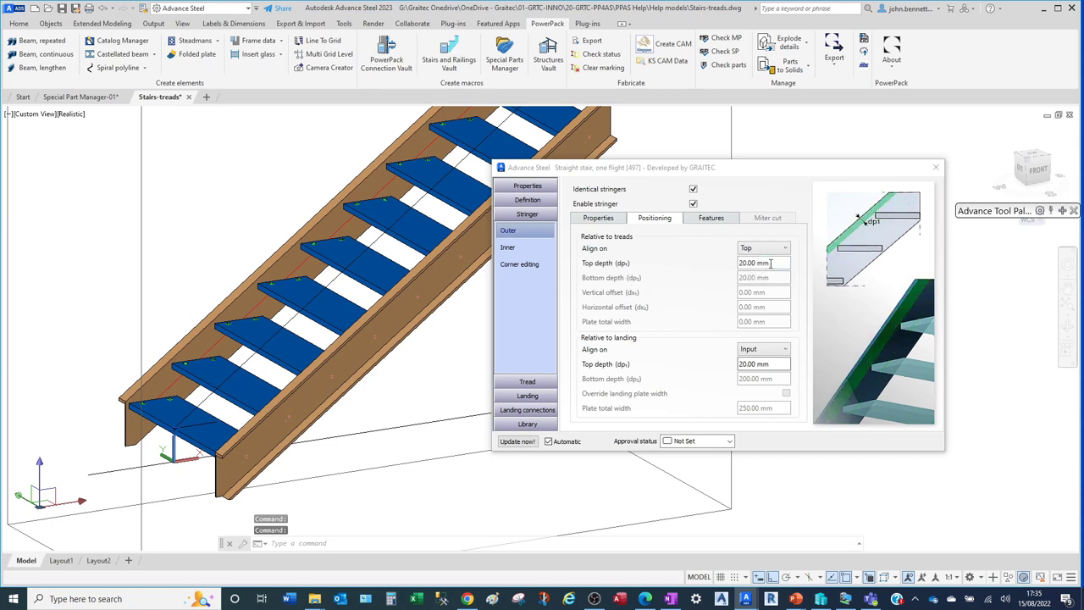
pyautogui.doubleClick(776, 262)
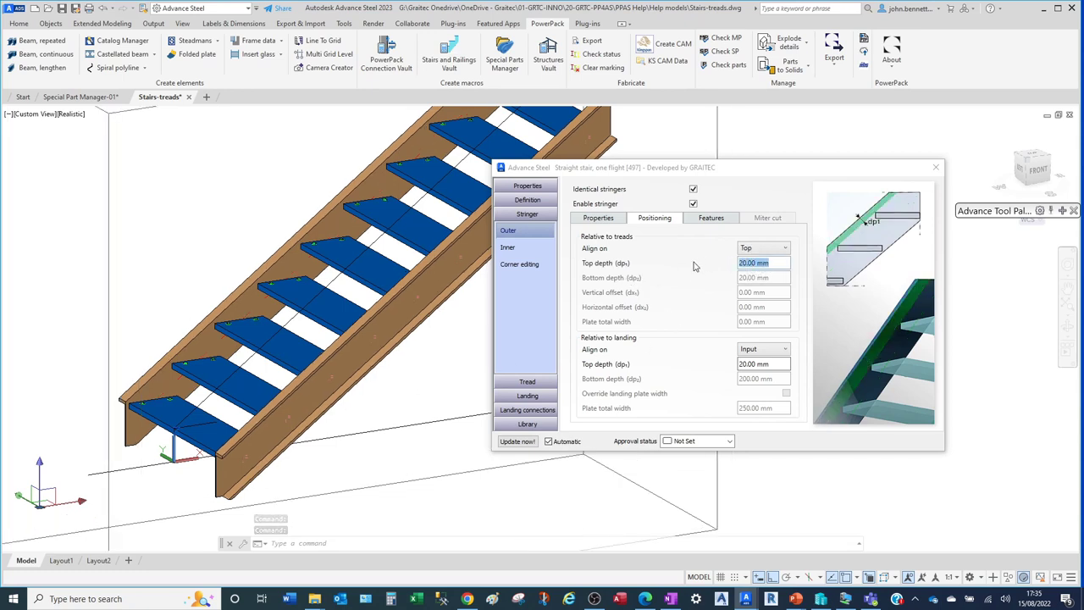
pyautogui.write('0')
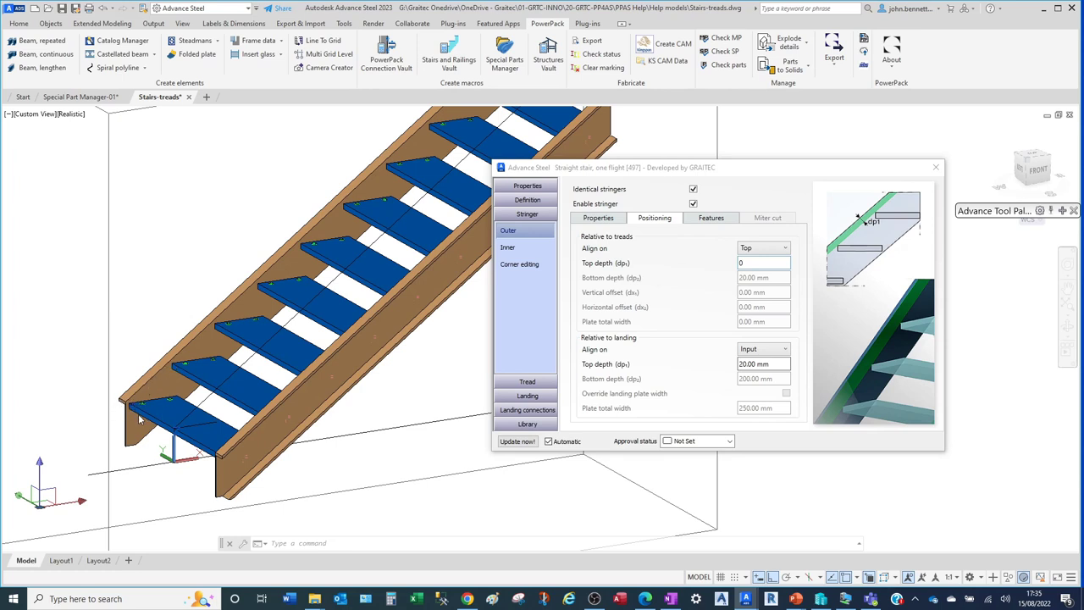
pyautogui.press('Return')
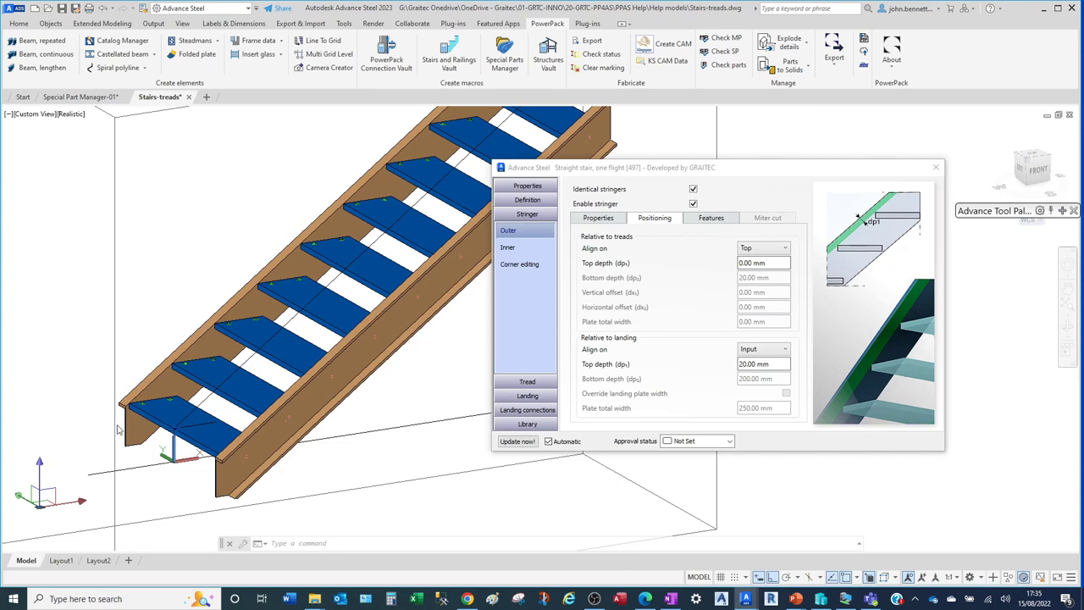
pyautogui.scroll(6, 114, 415)
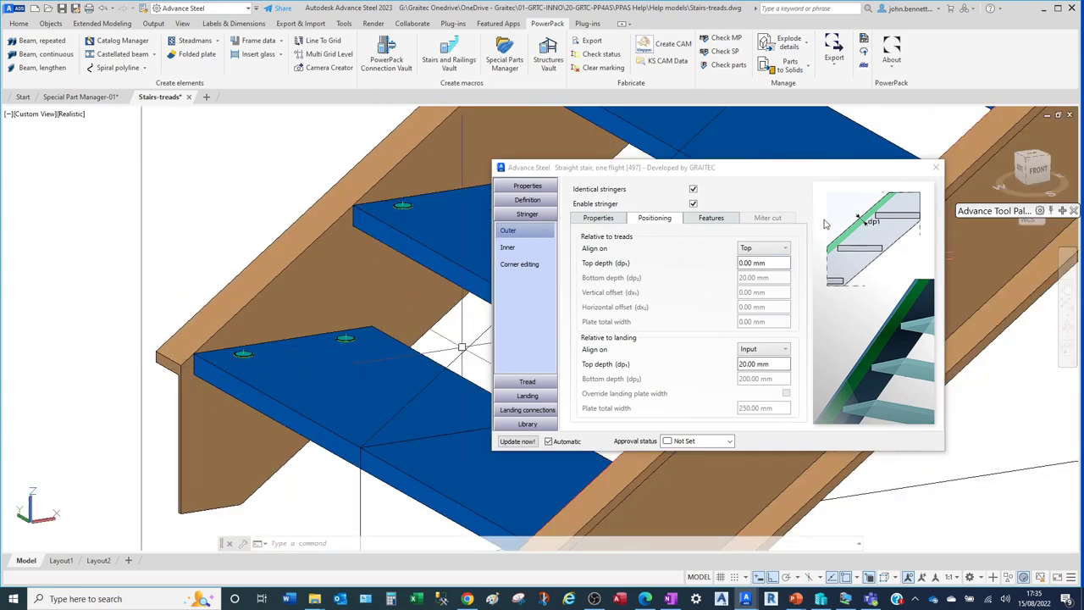
# Align the stringers on Bottom relative to the treads with a bottom depth of 0 mm
pyautogui.click(785, 249)
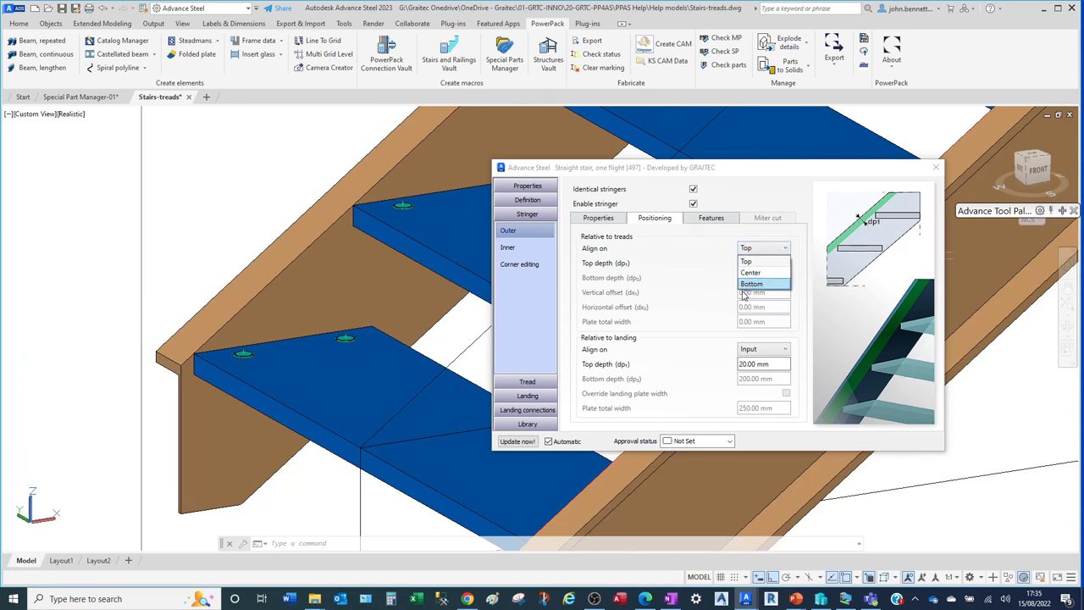
pyautogui.click(677, 308)
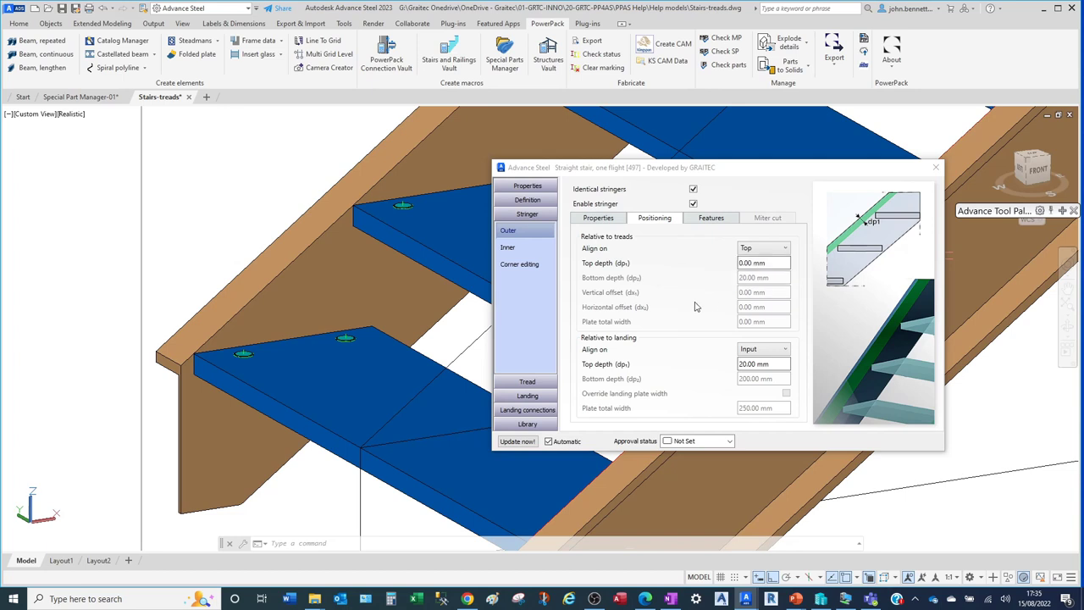
pyautogui.scroll(-1, 752, 260)
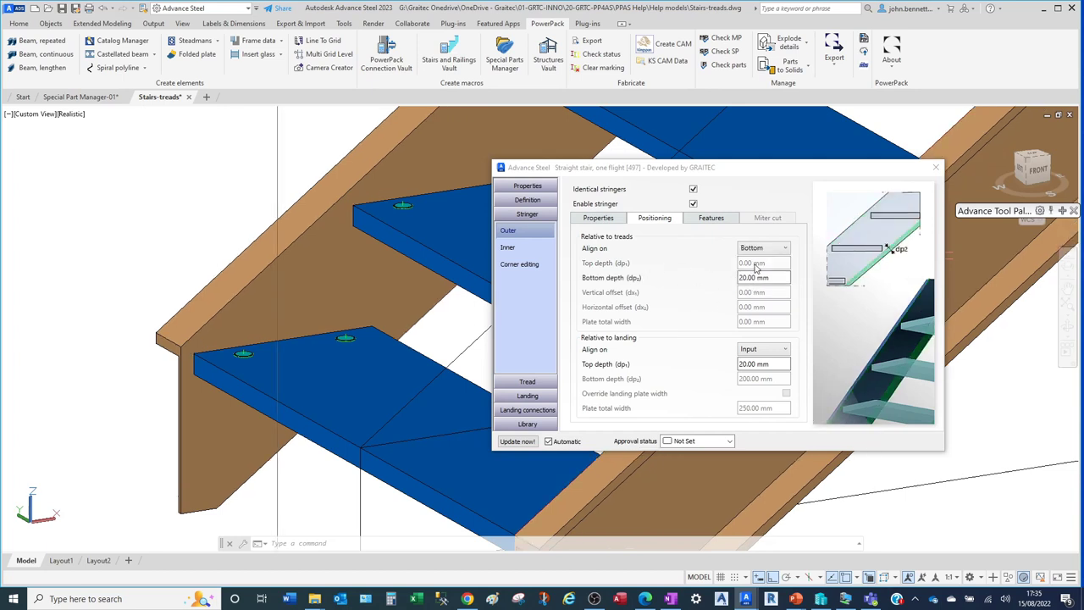
pyautogui.doubleClick(784, 274)
pyautogui.write('30.00 mm')
pyautogui.moveTo(771, 278); pyautogui.dragTo(724, 282)
pyautogui.write('0')
pyautogui.press('Return')
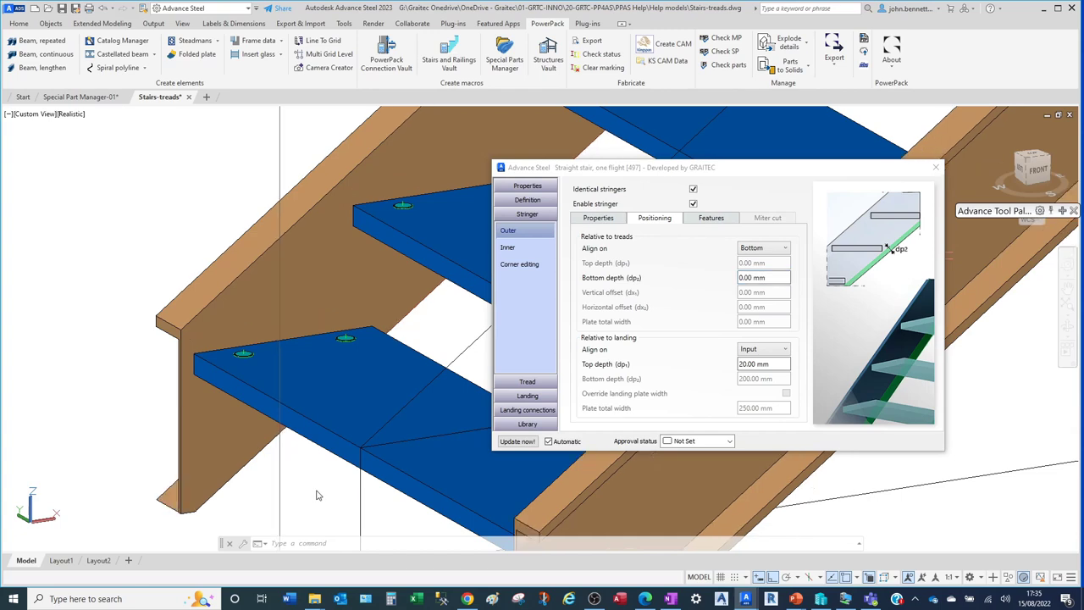
pyautogui.keyDown('shift'); pyautogui.moveTo(322, 474); pyautogui.dragTo(212, 352, button='middle'); pyautogui.keyUp('shift')
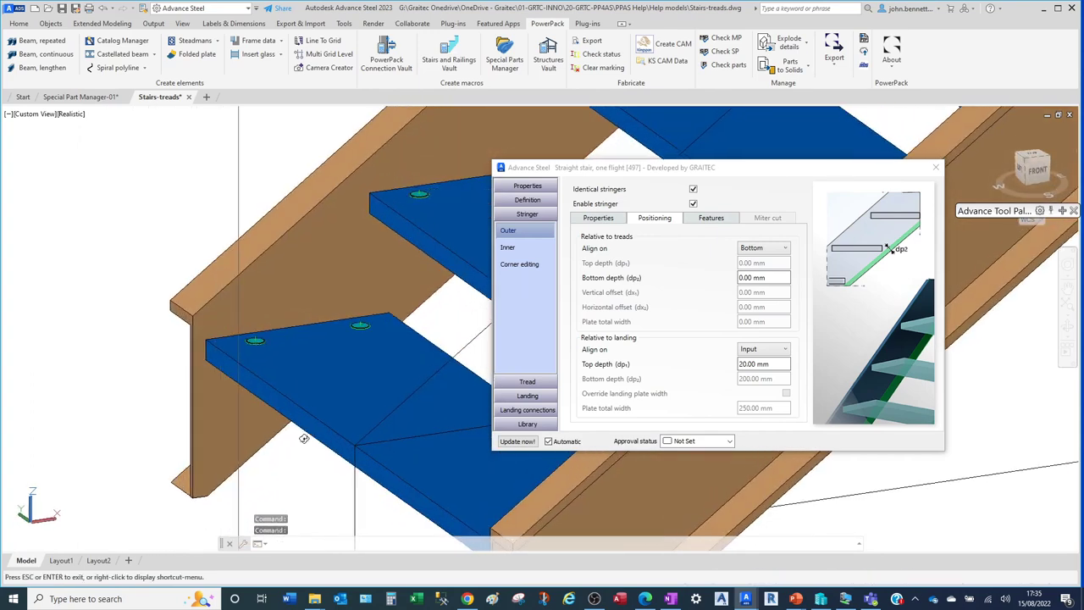
# Align the stringers on Top relative to the treads with a top depth of 20 mm
pyautogui.click(746, 251)
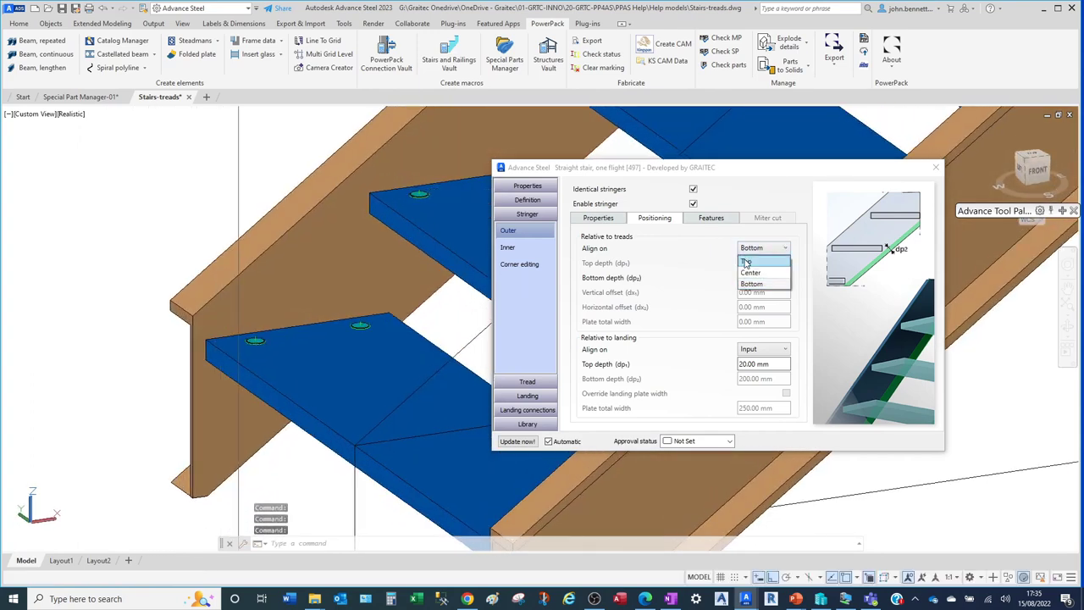
pyautogui.click(697, 269)
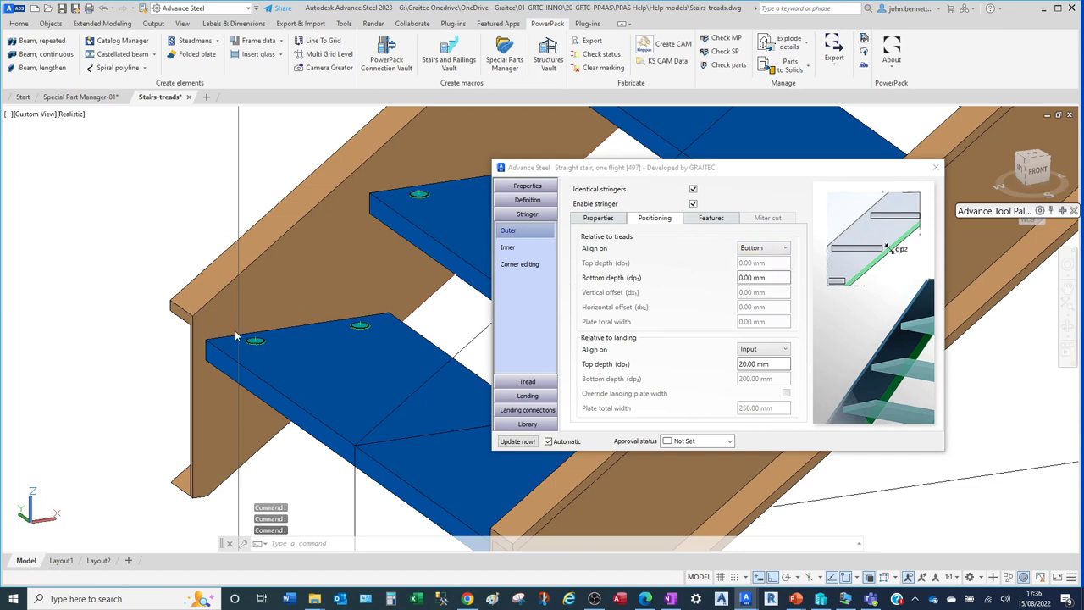
pyautogui.press('Up')
pyautogui.press('Up')
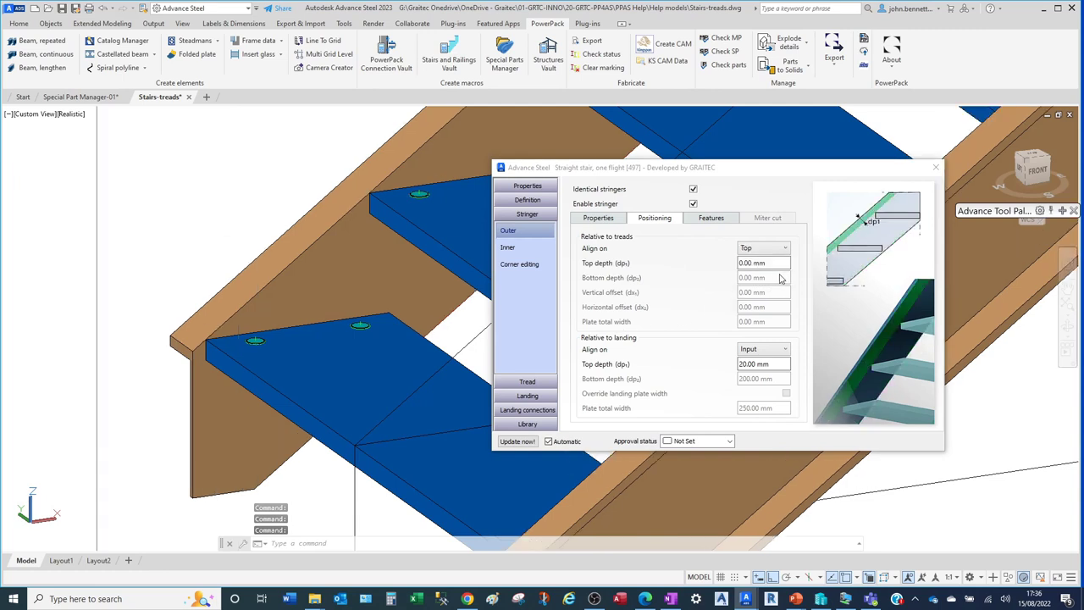
pyautogui.click(778, 261)
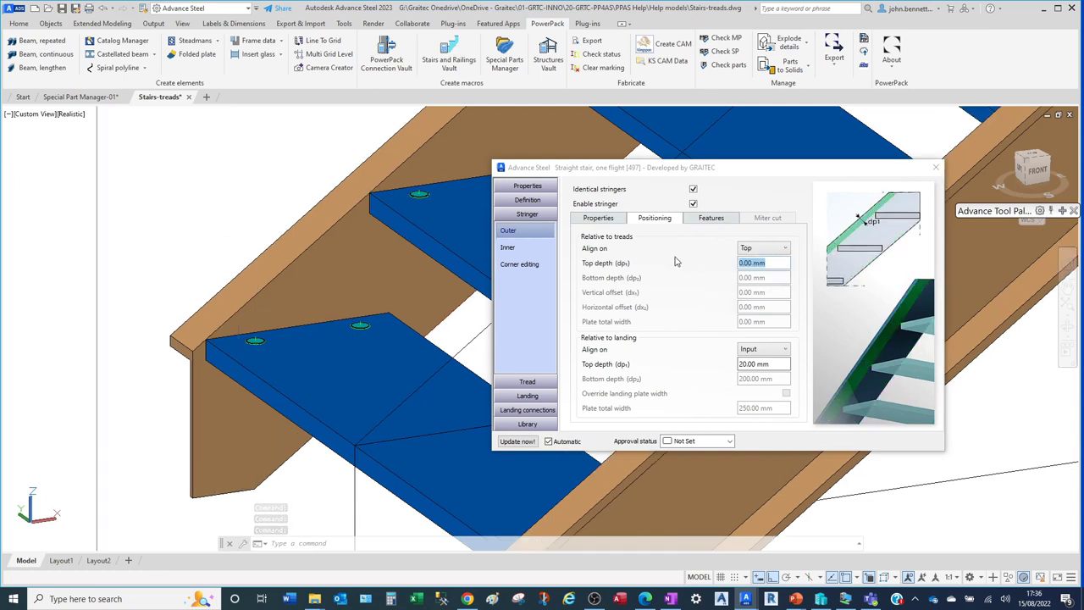
pyautogui.write('20')
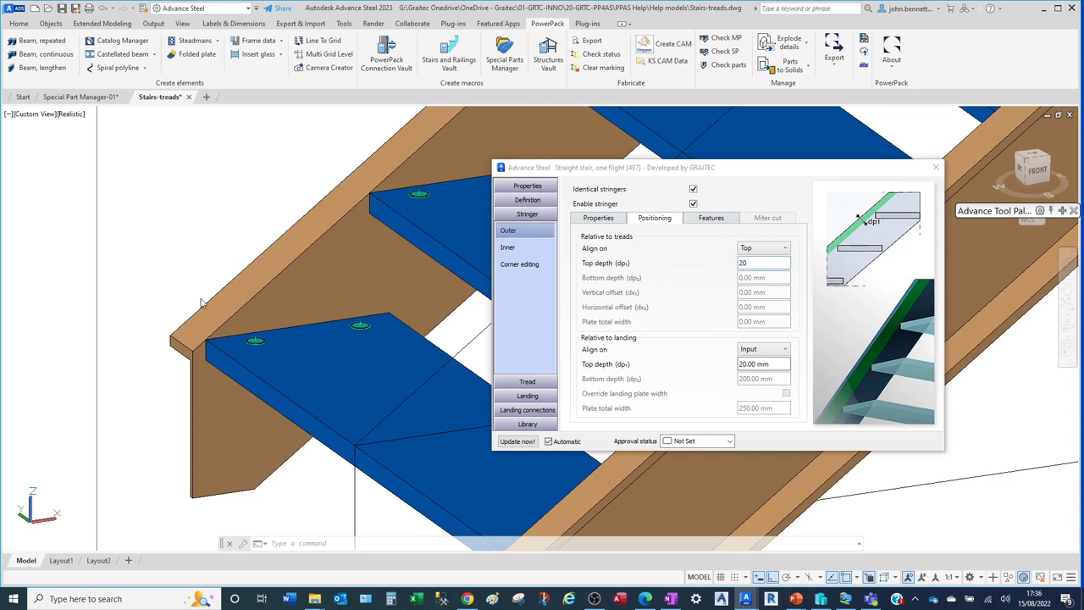
pyautogui.press('Return')
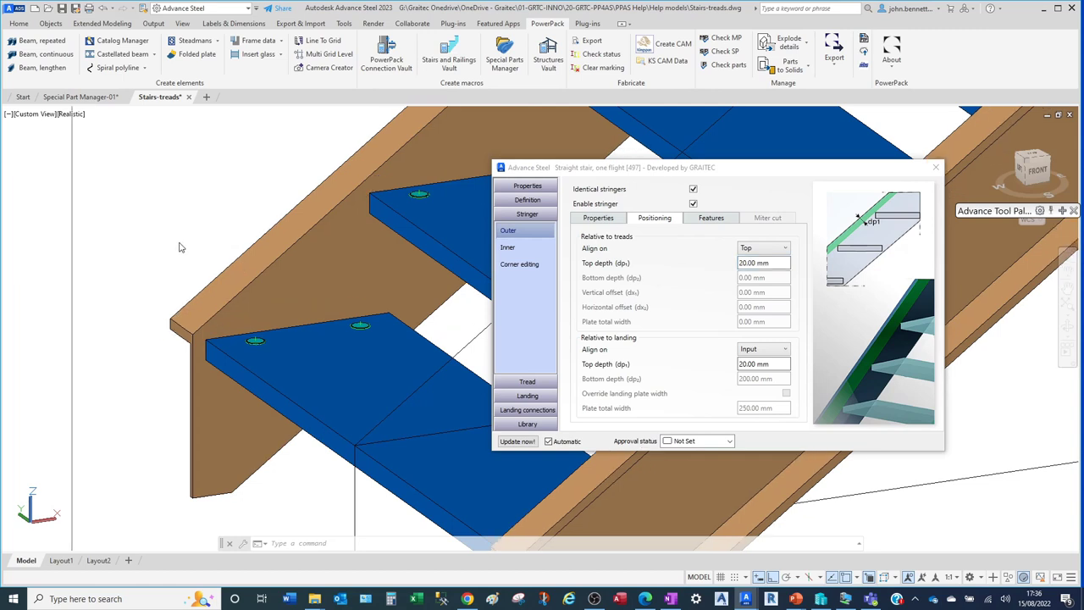
pyautogui.scroll(-3, 152, 266)
pyautogui.scroll(-3, 438, 450)
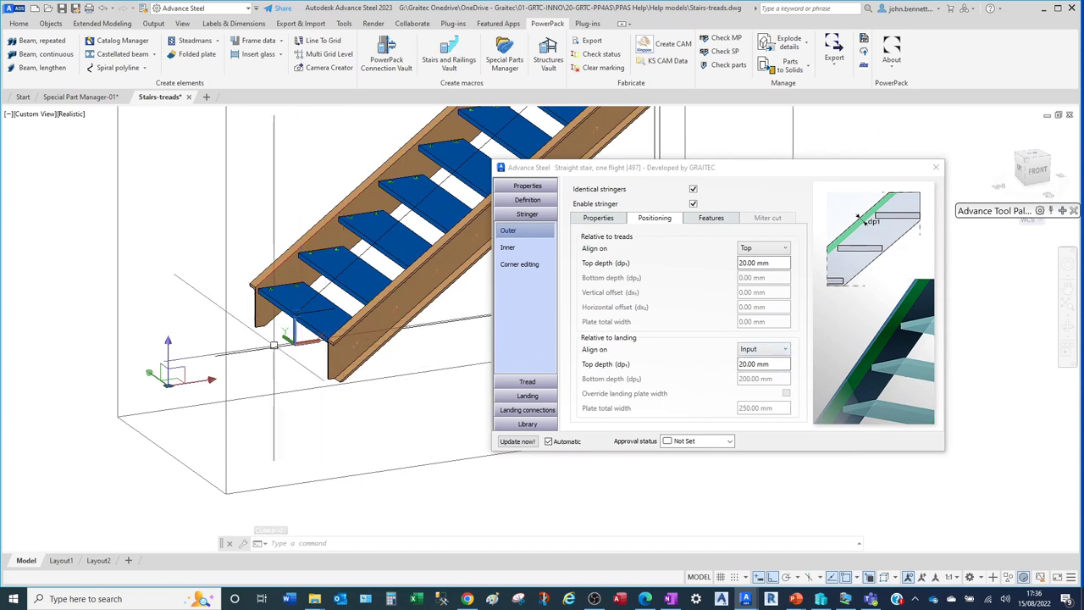
# Enable the bottom landing of the stair
pyautogui.click(502, 399)
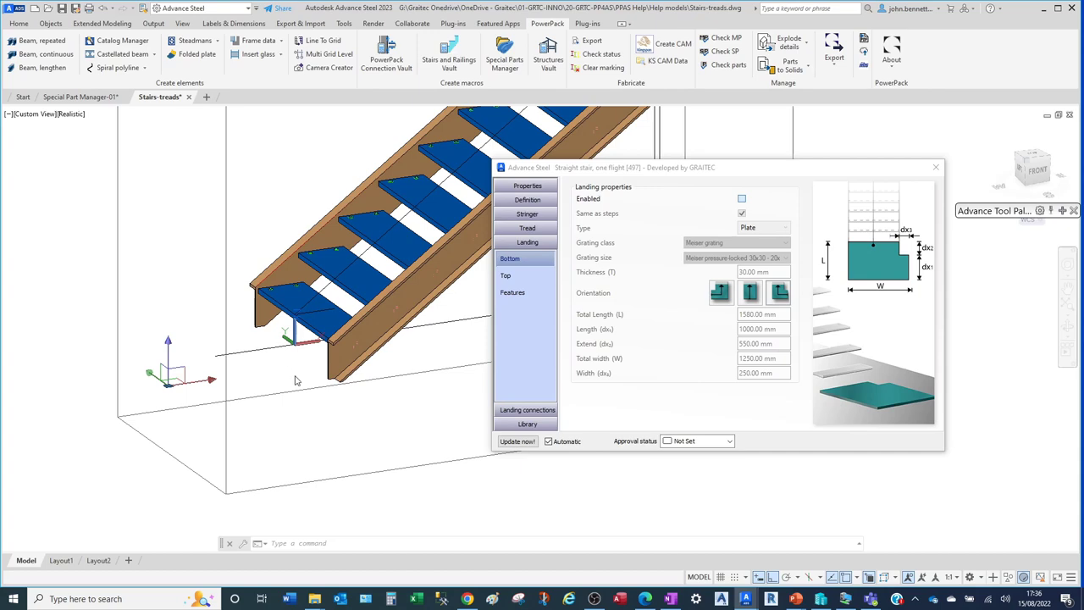
pyautogui.press('space')
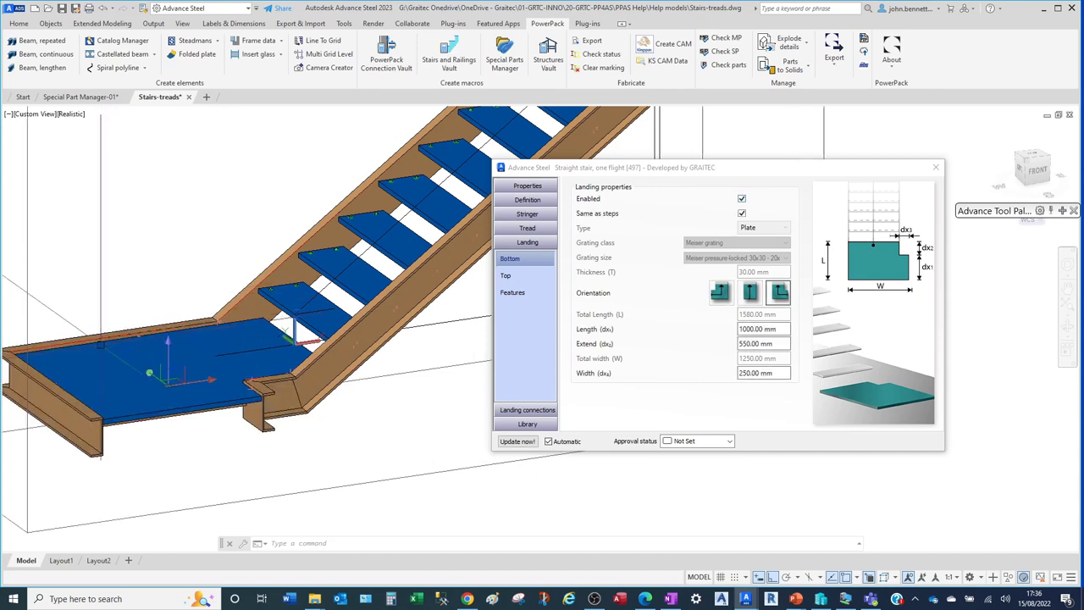
pyautogui.scroll(4, 100, 348)
pyautogui.scroll(-3, 118, 343)
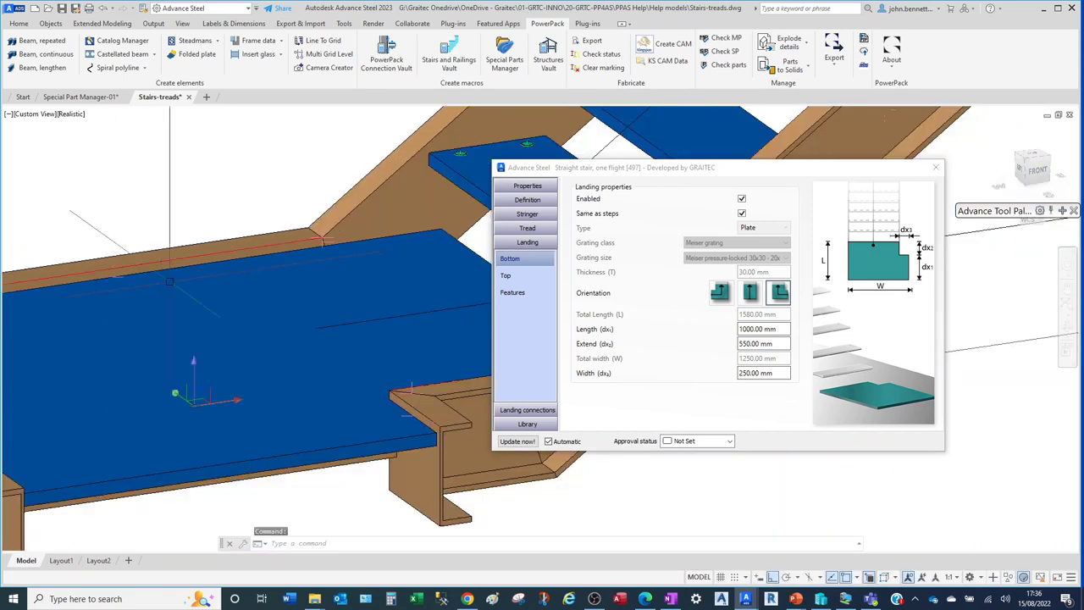
# Highlight the stringer beams beside the bottom landing and align the stringers on Top relative to the landing
pyautogui.click(224, 233)
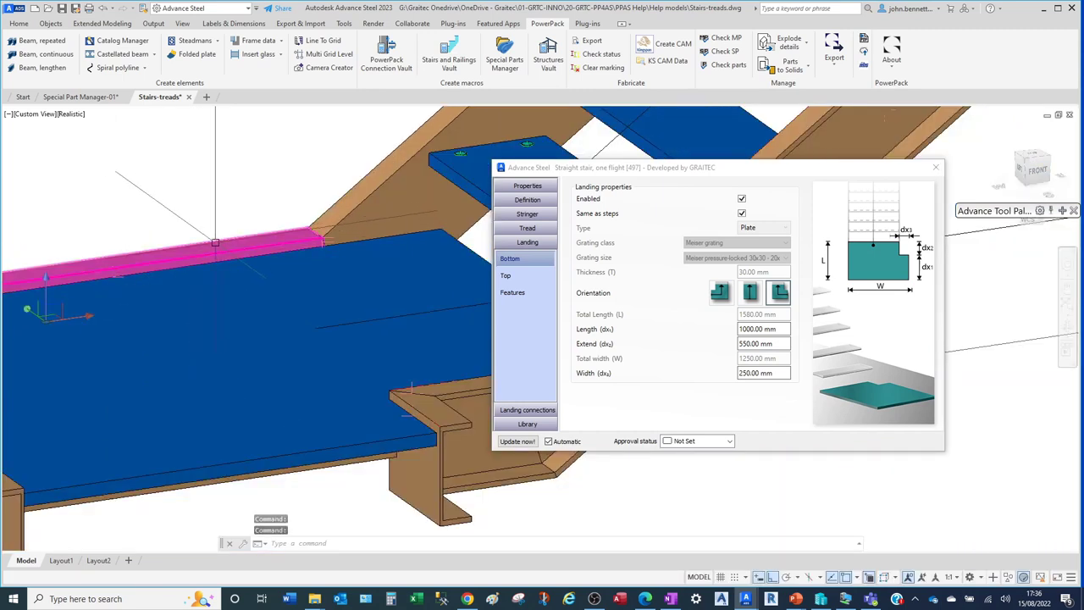
pyautogui.click(449, 424)
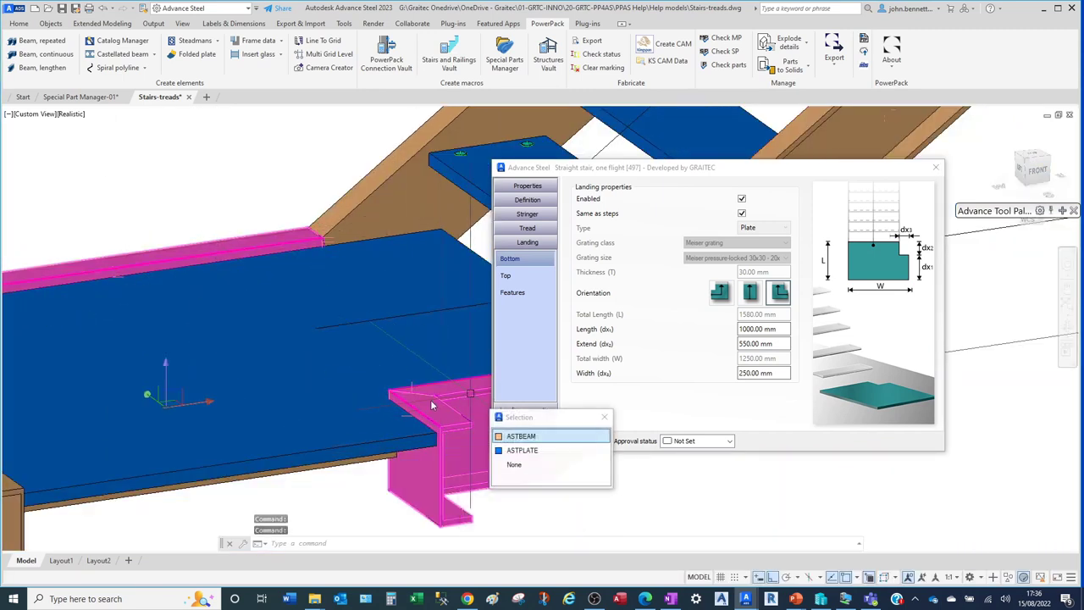
pyautogui.click(523, 215)
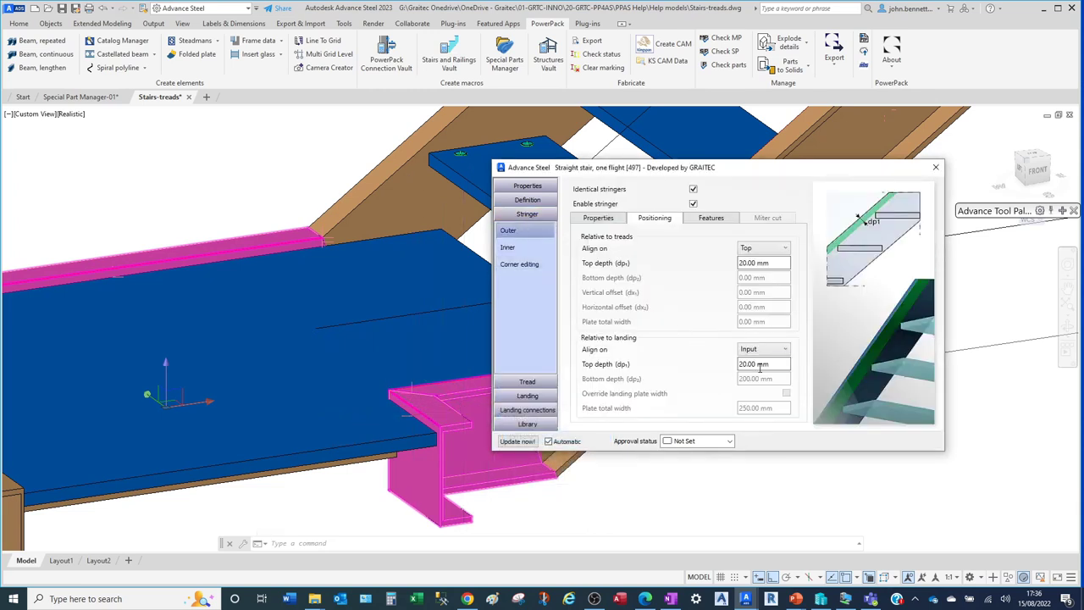
pyautogui.click(788, 351)
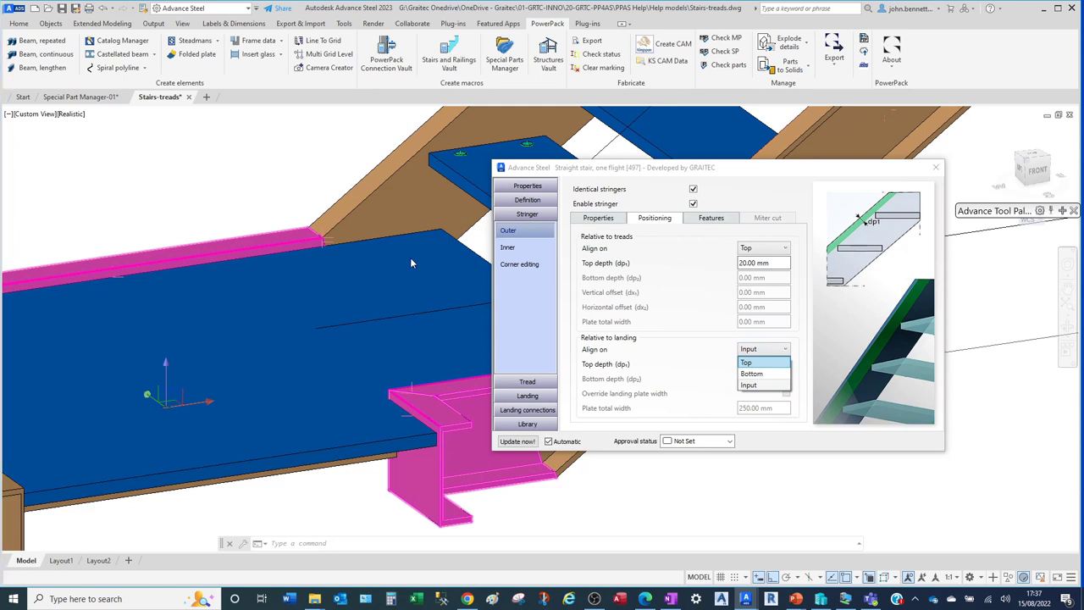
pyautogui.click(289, 247)
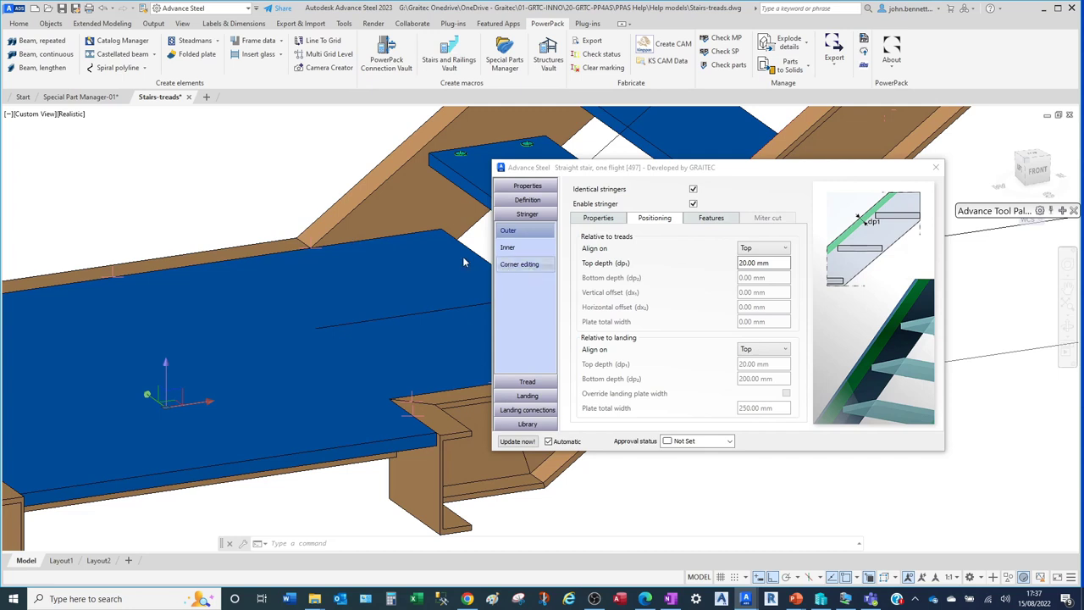
# Align the stringers on Input relative to the landing with a top depth of 20 mm
pyautogui.click(767, 354)
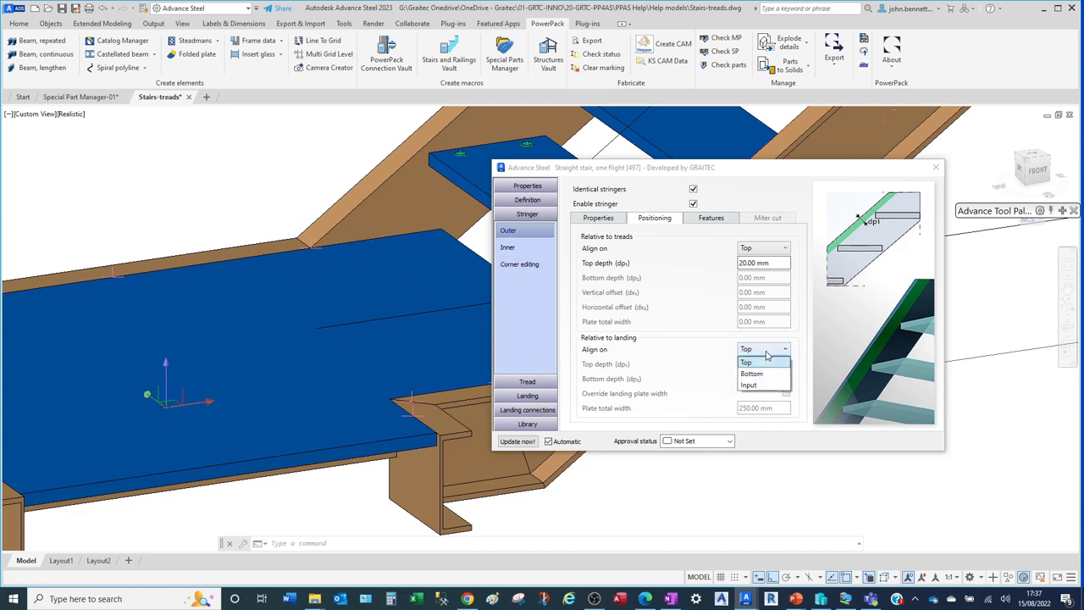
pyautogui.click(722, 393)
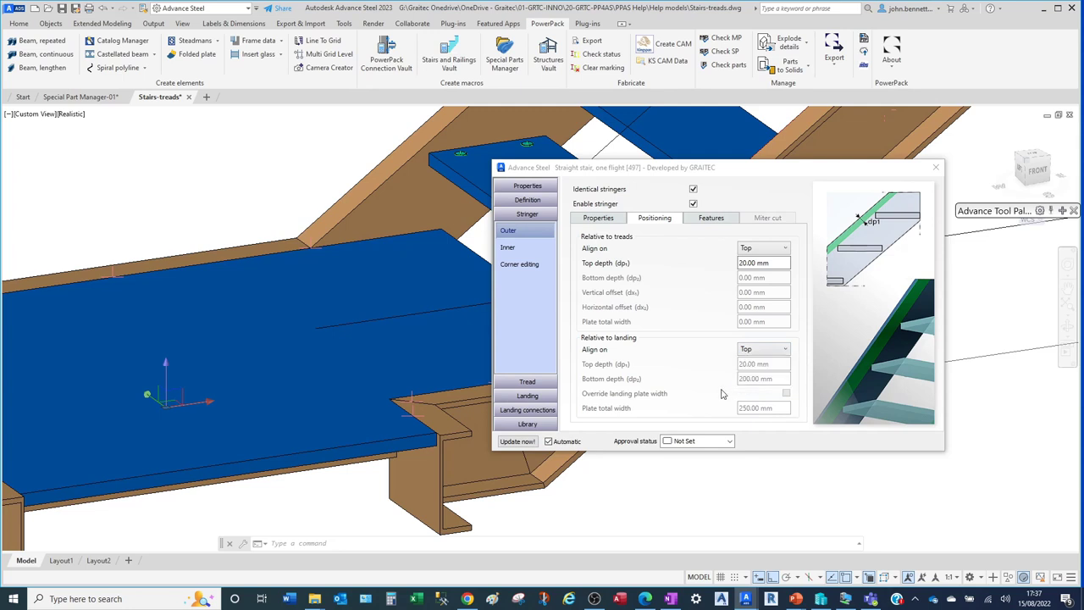
pyautogui.click(779, 369)
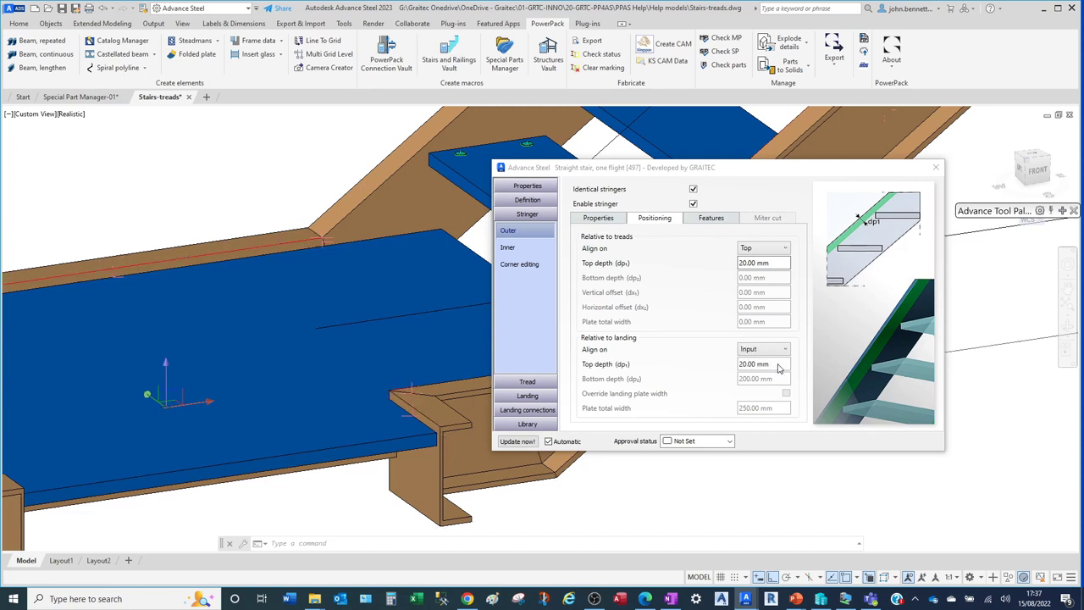
pyautogui.moveTo(788, 364); pyautogui.dragTo(702, 364)
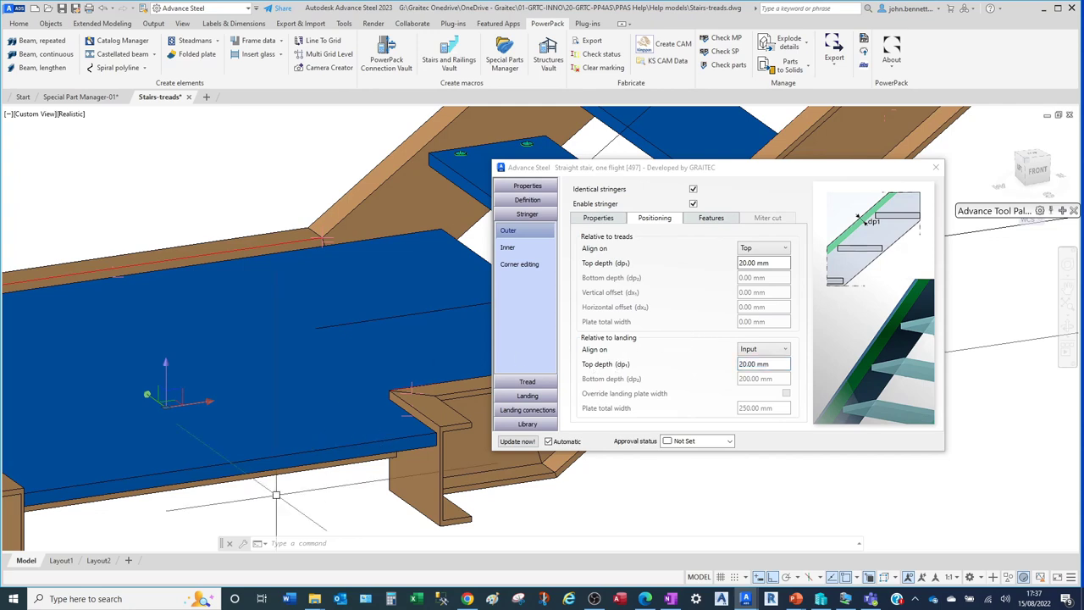
# Change the section profile of the outer stringer to Plate
pyautogui.moveTo(212, 466); pyautogui.dragTo(281, 464, button='middle')
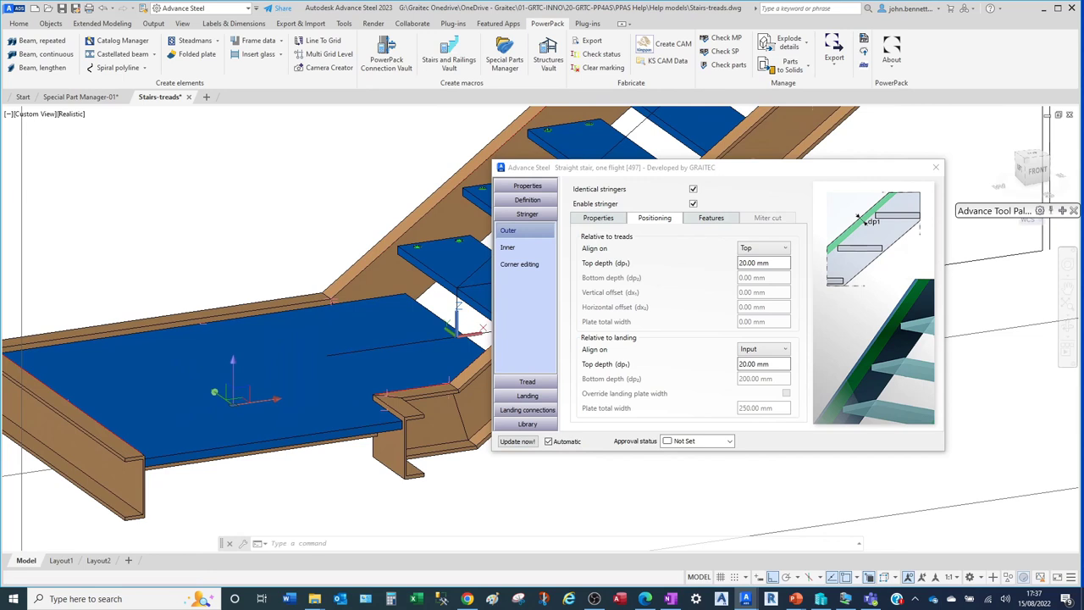
pyautogui.click(598, 220)
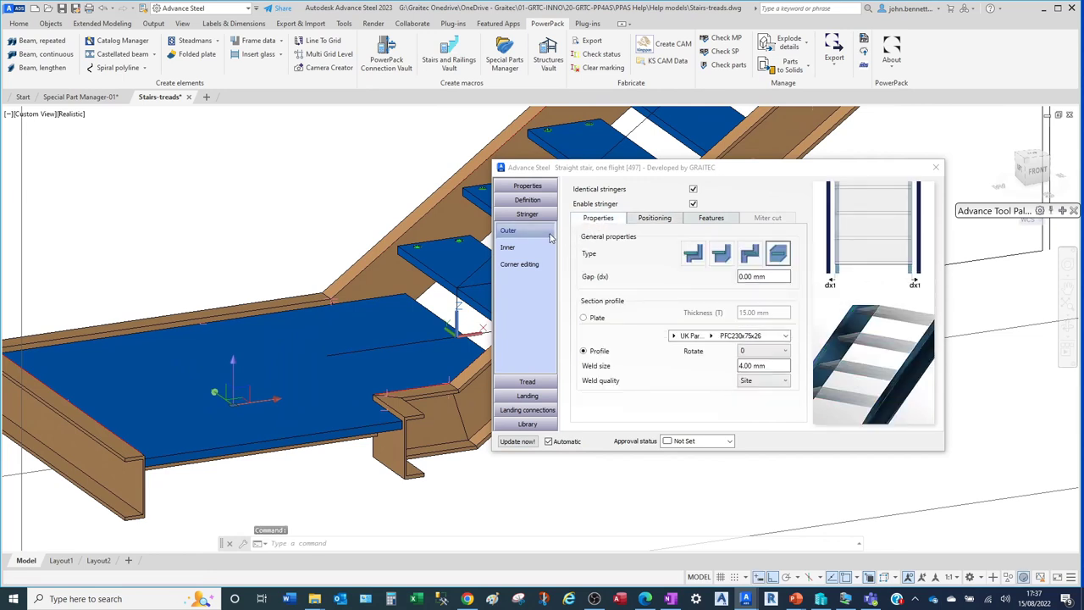
pyautogui.click(612, 322)
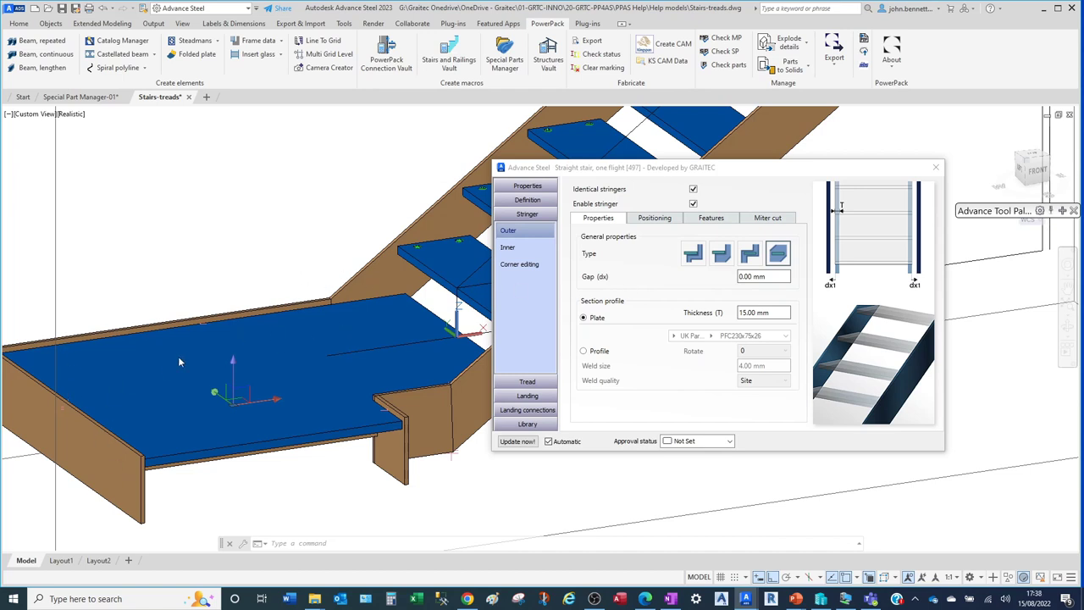
# Align the plate stringers on Top & bottom relative to the treads with a bottom depth of 20 mm
pyautogui.click(650, 220)
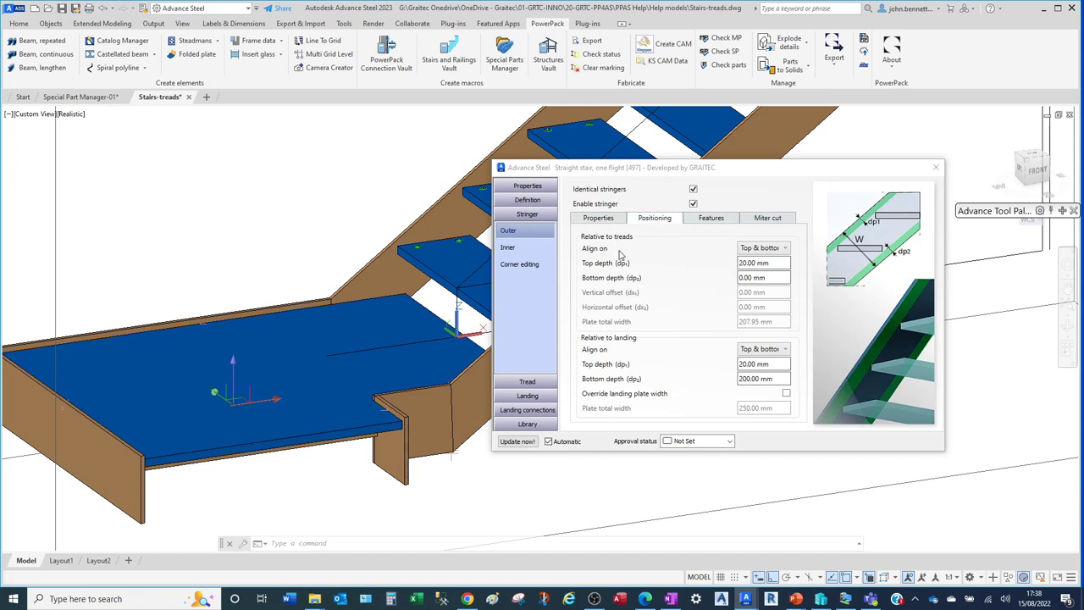
pyautogui.click(787, 248)
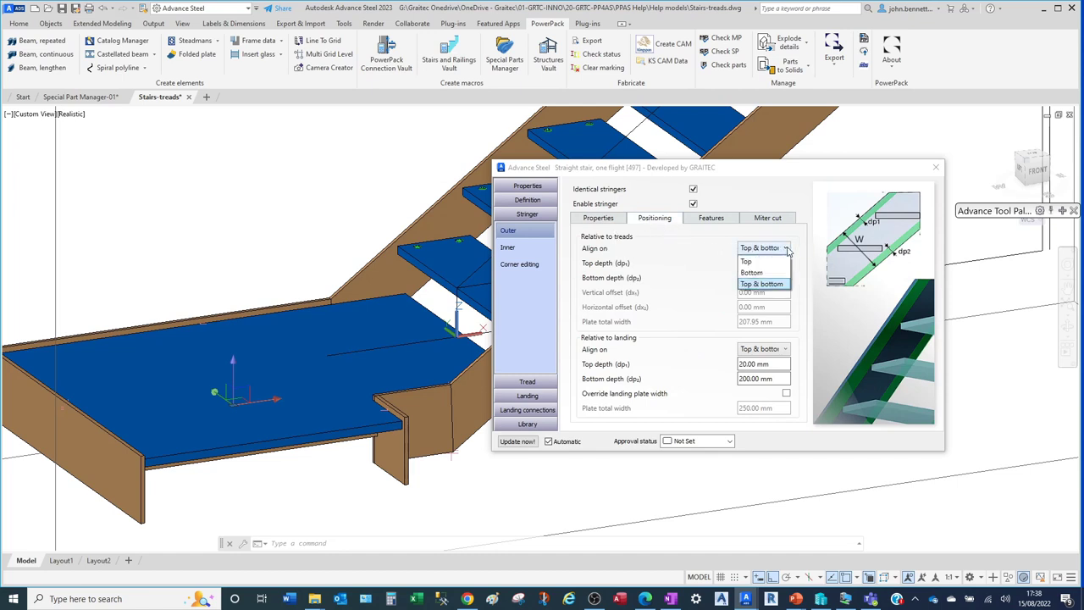
pyautogui.click(761, 283)
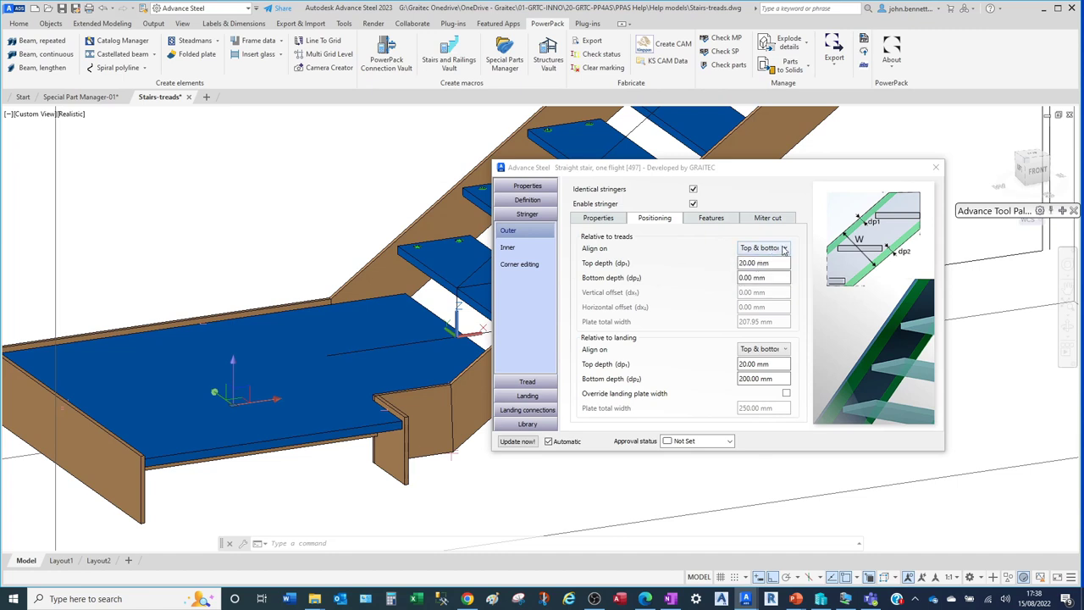
pyautogui.click(775, 277)
pyautogui.moveTo(775, 277); pyautogui.dragTo(696, 284)
pyautogui.write('20')
pyautogui.press('Return')
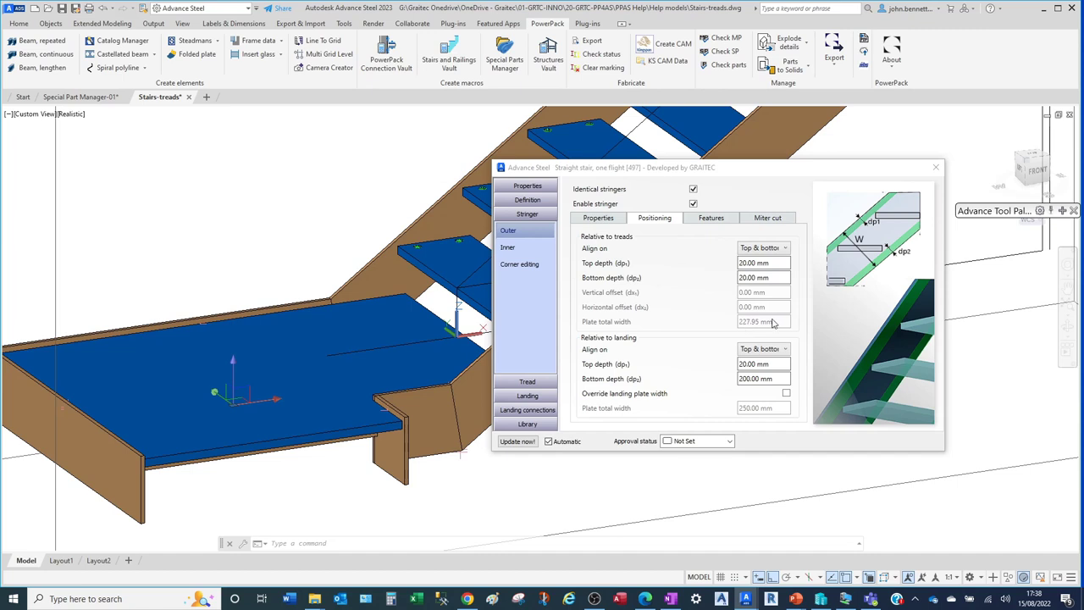
# Align the plate stringers on Top relative to the treads with a top depth of 0 mm
pyautogui.click(786, 252)
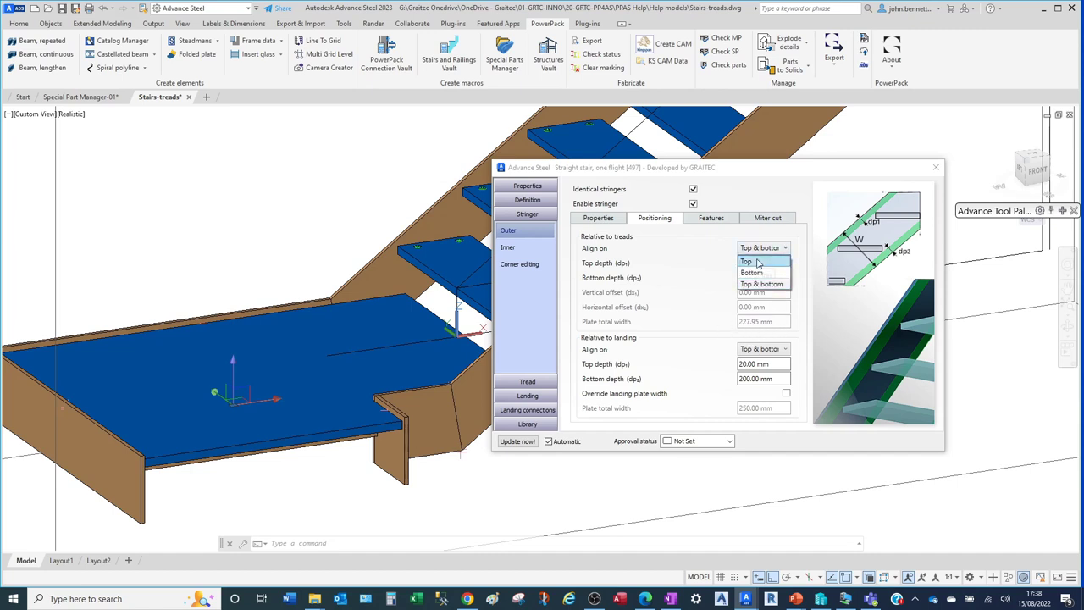
pyautogui.click(684, 275)
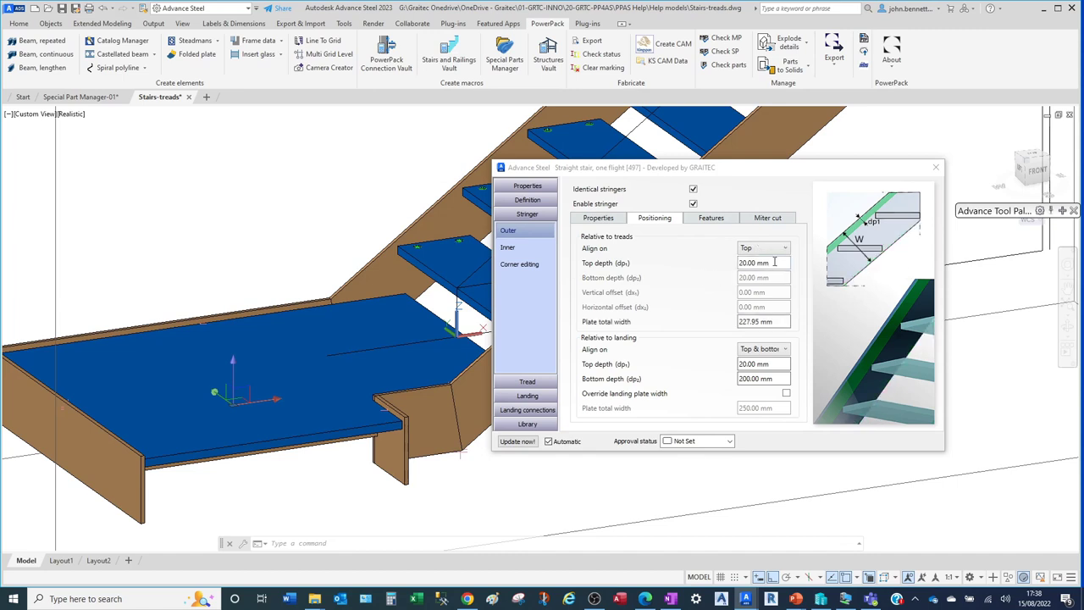
pyautogui.click(775, 263)
pyautogui.write('0')
pyautogui.press('Return')
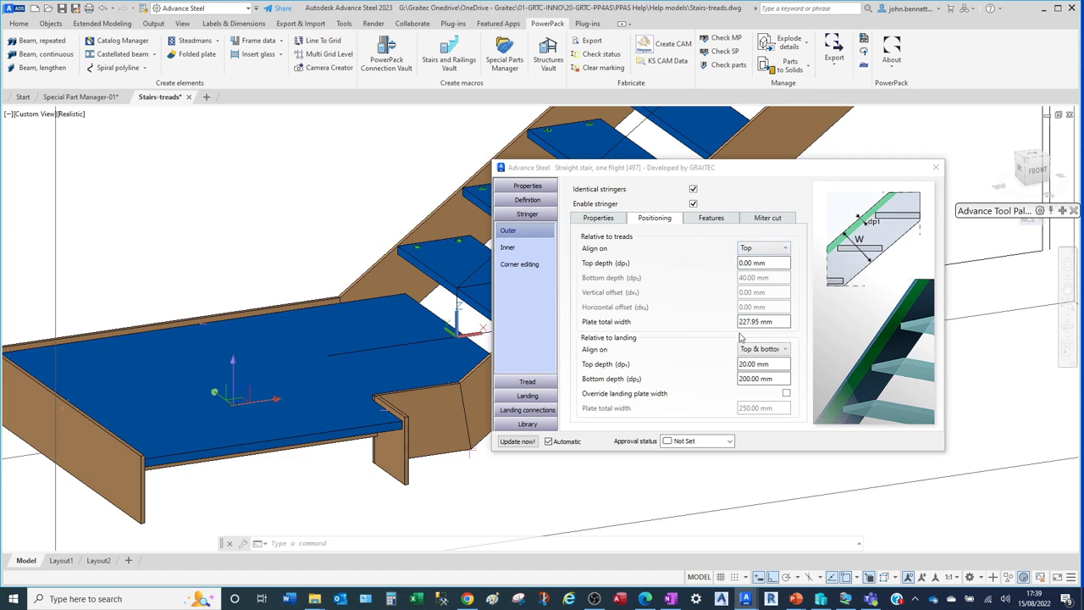
# Align the plate stringers on Bottom relative to the treads with a bottom depth of 0 mm
pyautogui.click(785, 251)
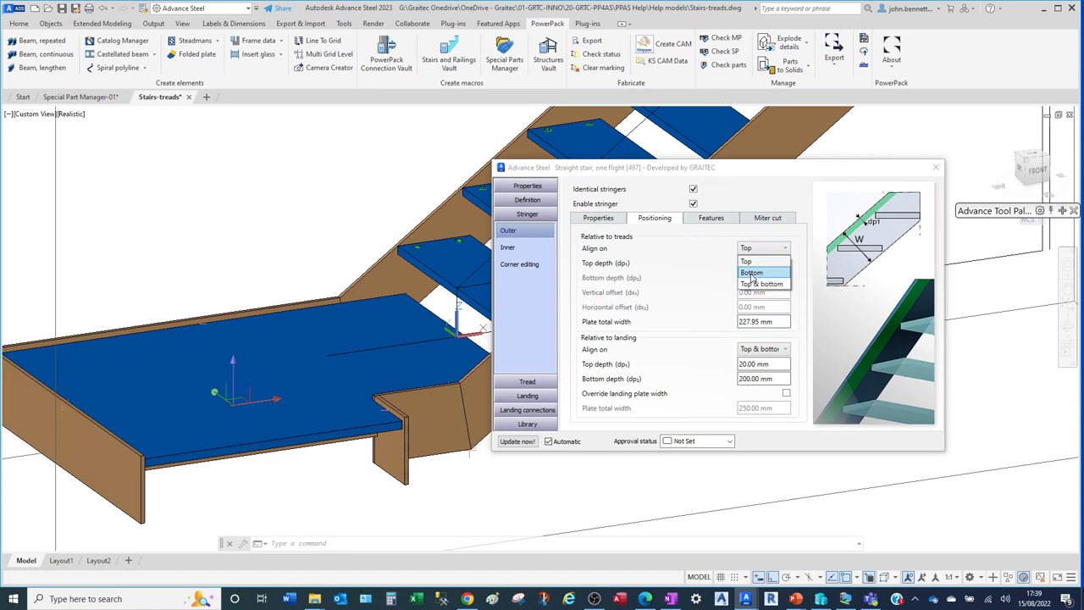
pyautogui.click(710, 291)
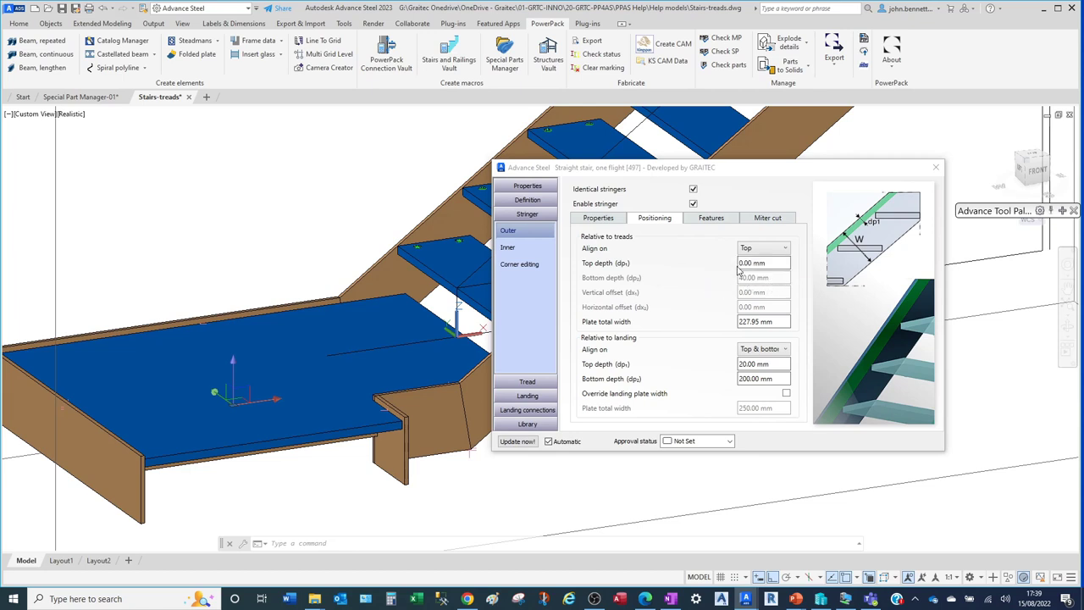
pyautogui.click(744, 281)
pyautogui.moveTo(775, 279); pyautogui.dragTo(708, 281)
pyautogui.write('0')
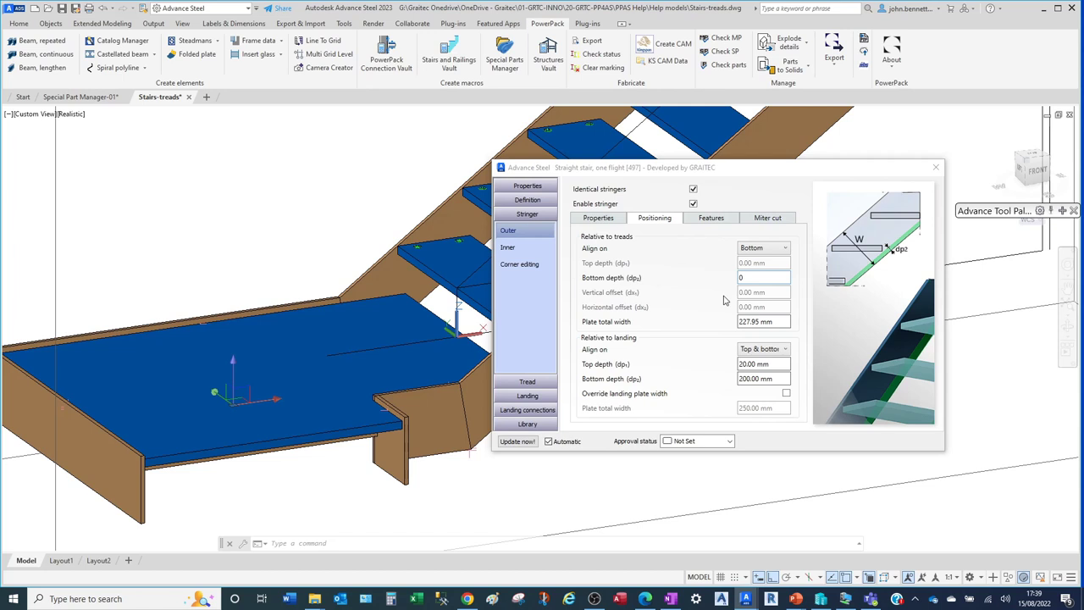
pyautogui.click(366, 263)
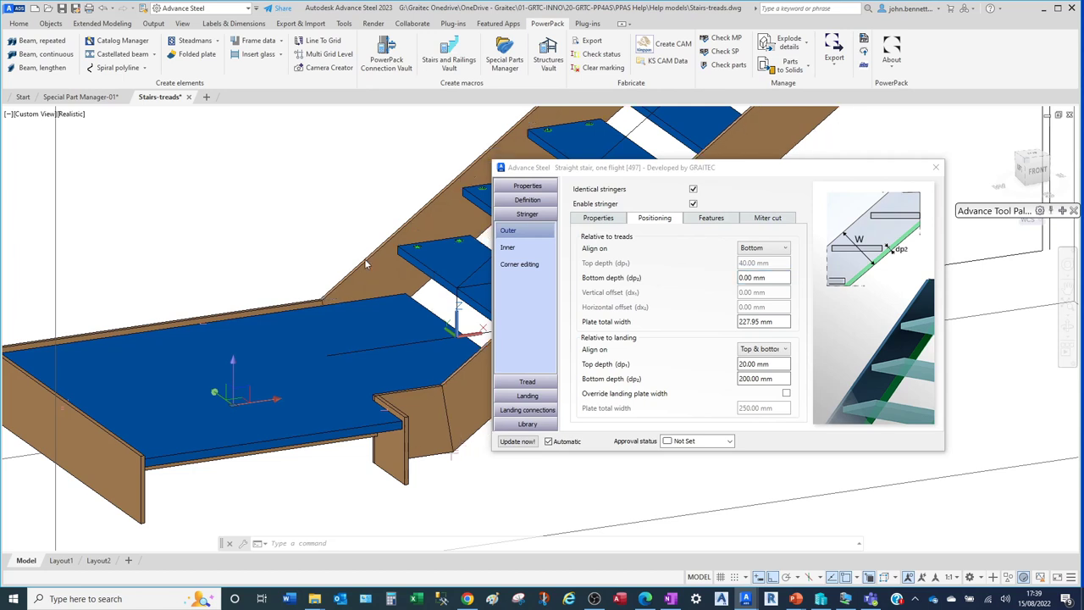
# Align the plate stringers on Top & bottom relative to the treads with top and bottom depths of 20 mm each
pyautogui.click(786, 248)
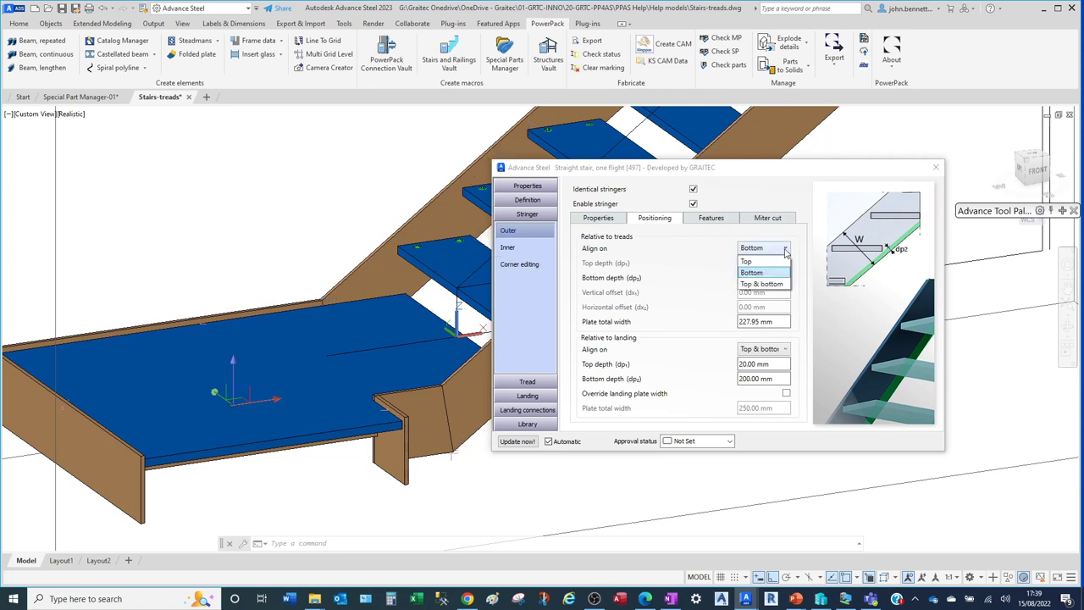
pyautogui.click(746, 291)
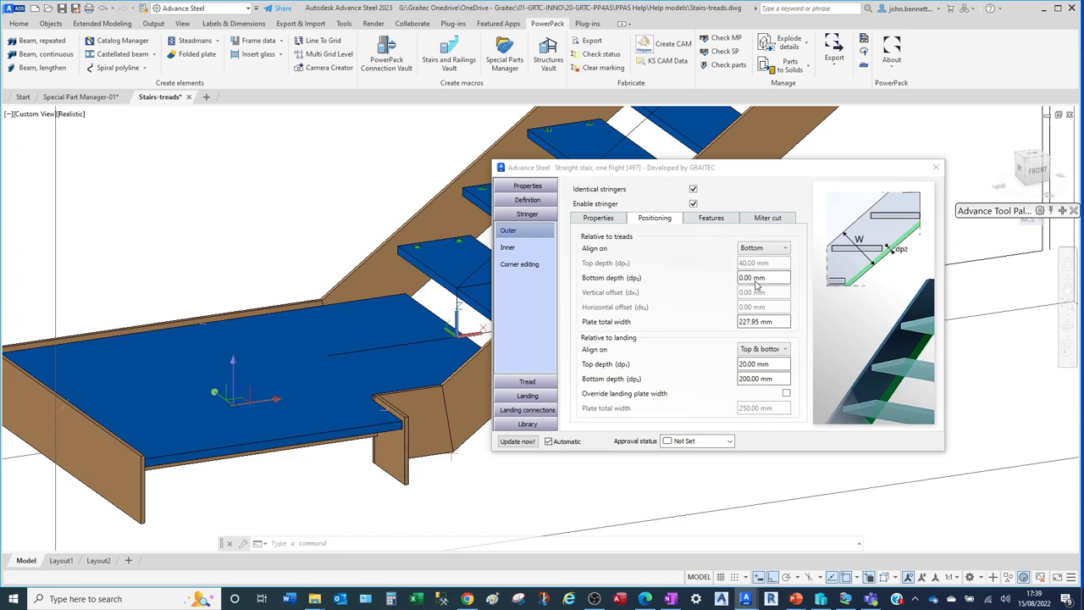
pyautogui.click(754, 279)
pyautogui.click(787, 263)
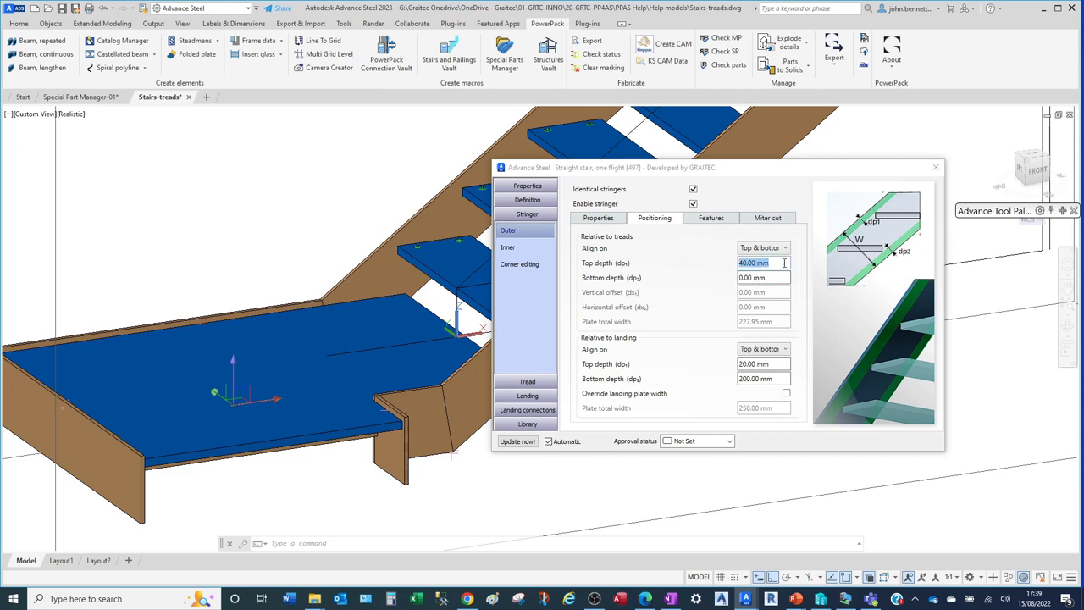
pyautogui.moveTo(752, 264); pyautogui.dragTo(690, 275)
pyautogui.write('20')
pyautogui.press('Tab')
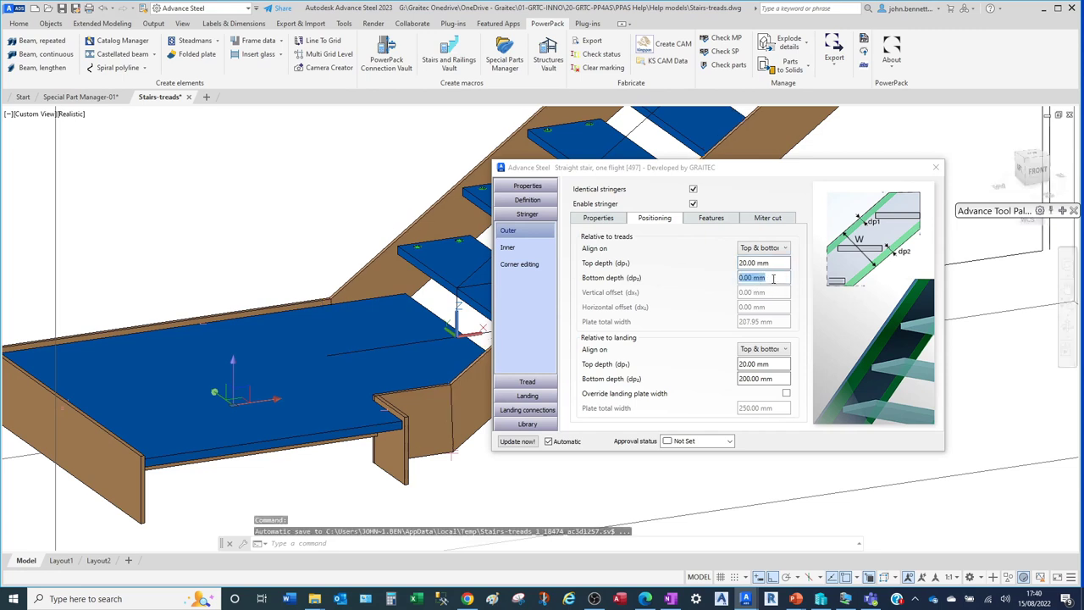
pyautogui.click(741, 282)
pyautogui.moveTo(741, 284); pyautogui.dragTo(723, 288)
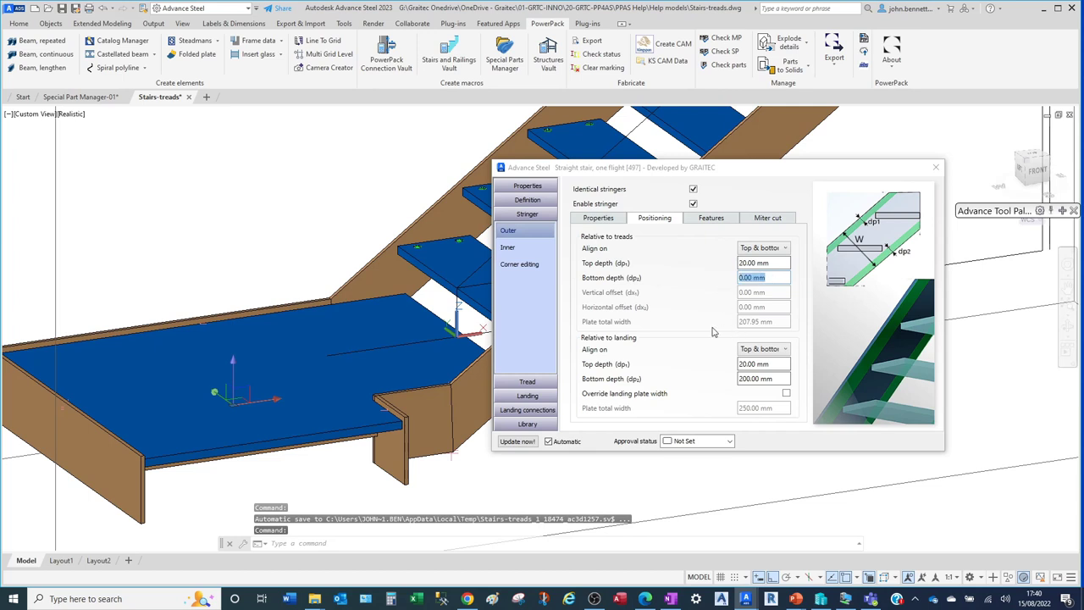
pyautogui.write('20')
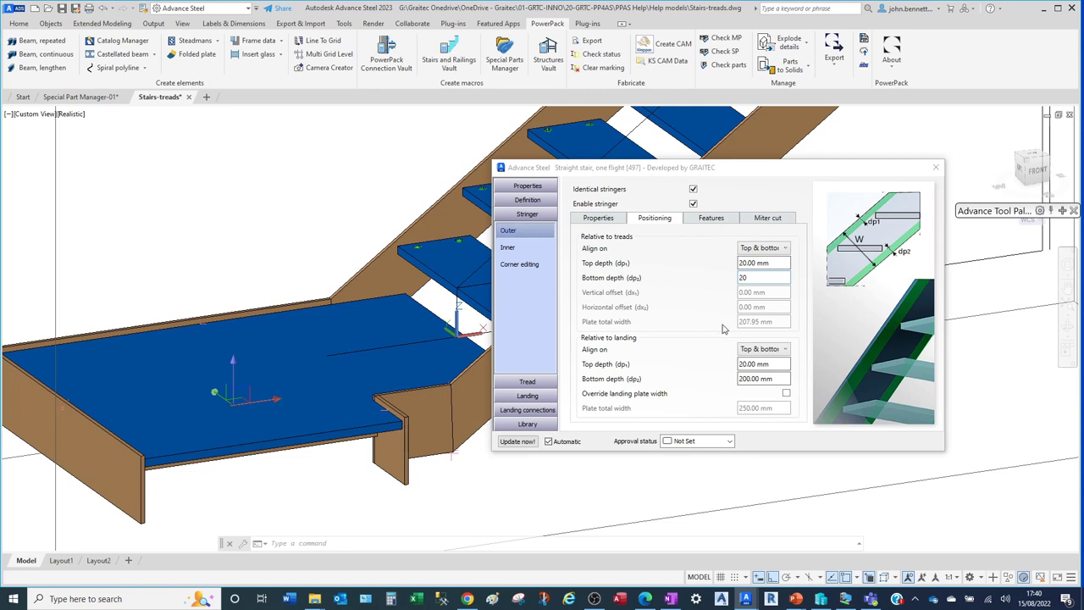
pyautogui.press('Return')
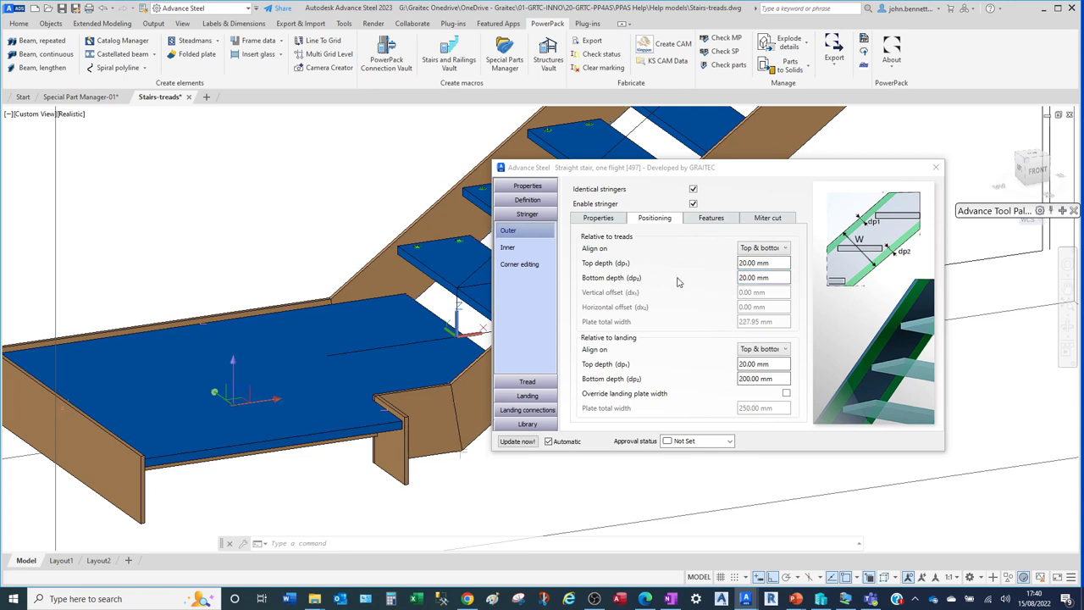
# Align the plate stringers on Top relative to the treads and set the plate total width to 250 mm
pyautogui.click(787, 249)
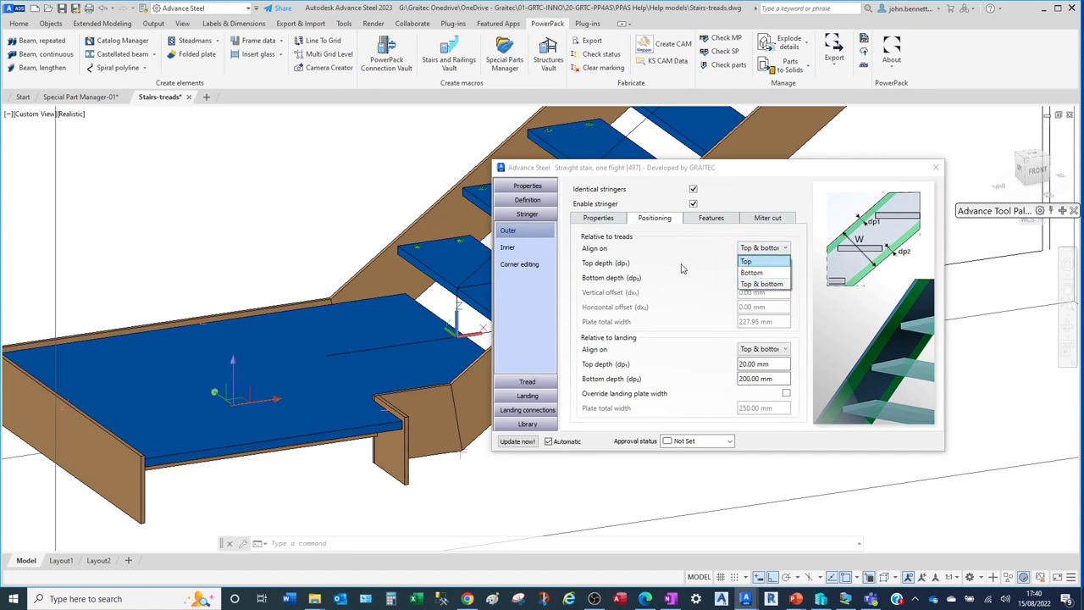
pyautogui.click(749, 331)
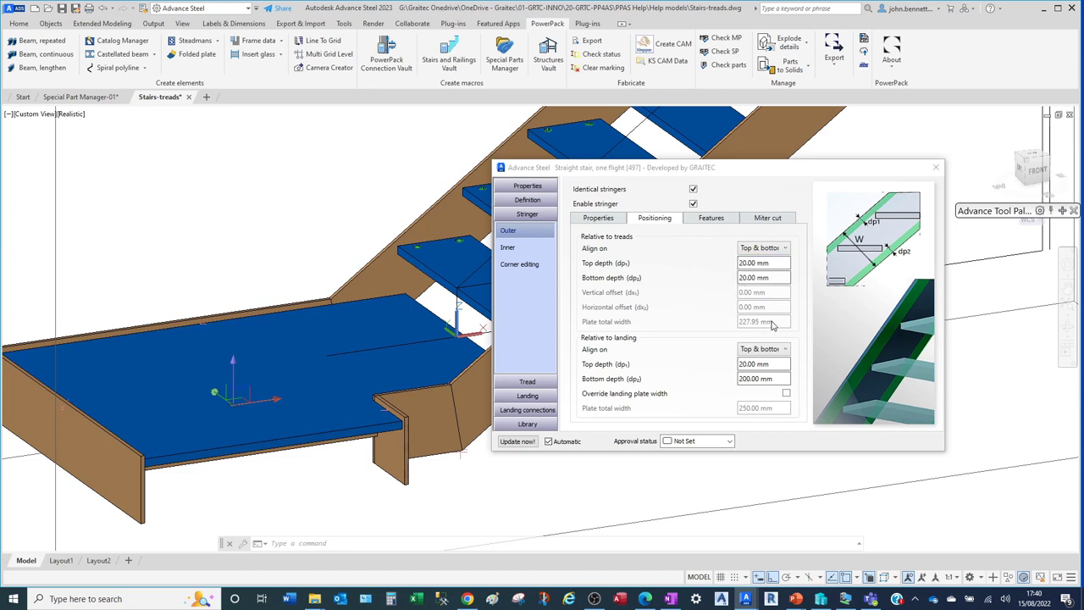
pyautogui.scroll(-1, 772, 325)
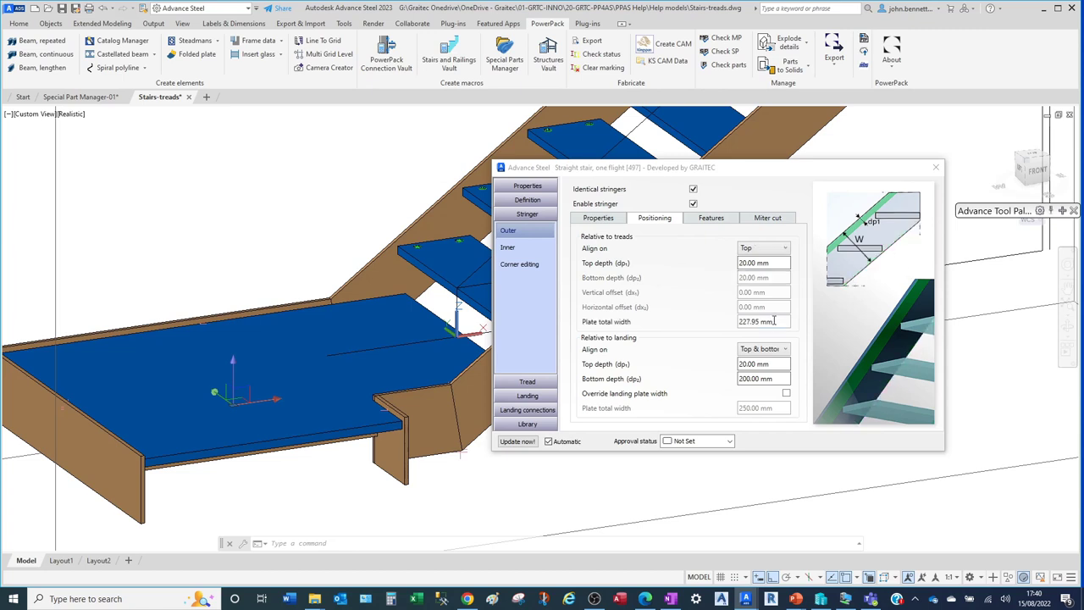
pyautogui.click(784, 321)
pyautogui.click(786, 320)
pyautogui.moveTo(773, 320); pyautogui.dragTo(716, 322)
pyautogui.write('250')
pyautogui.press('Return')
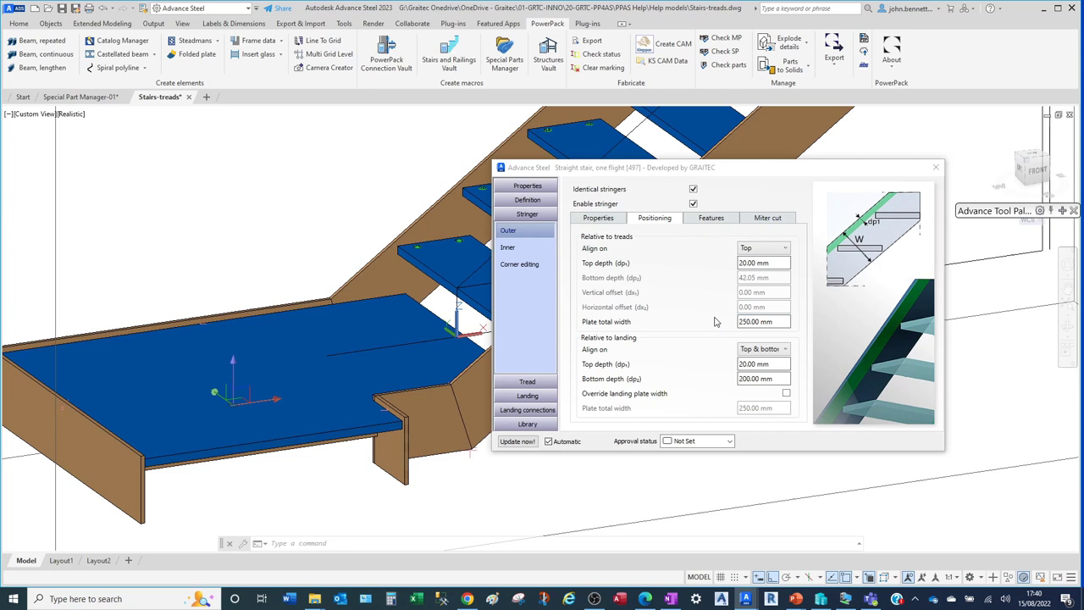
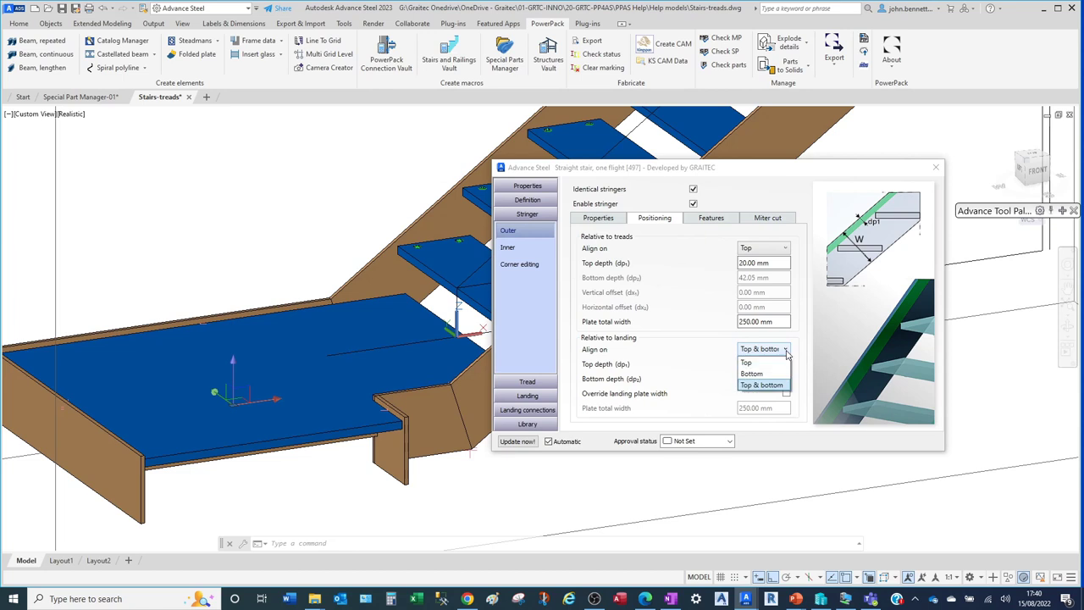
# Align the plate stringers on Top relative to the landing with a top depth of 0 mm
pyautogui.click(704, 353)
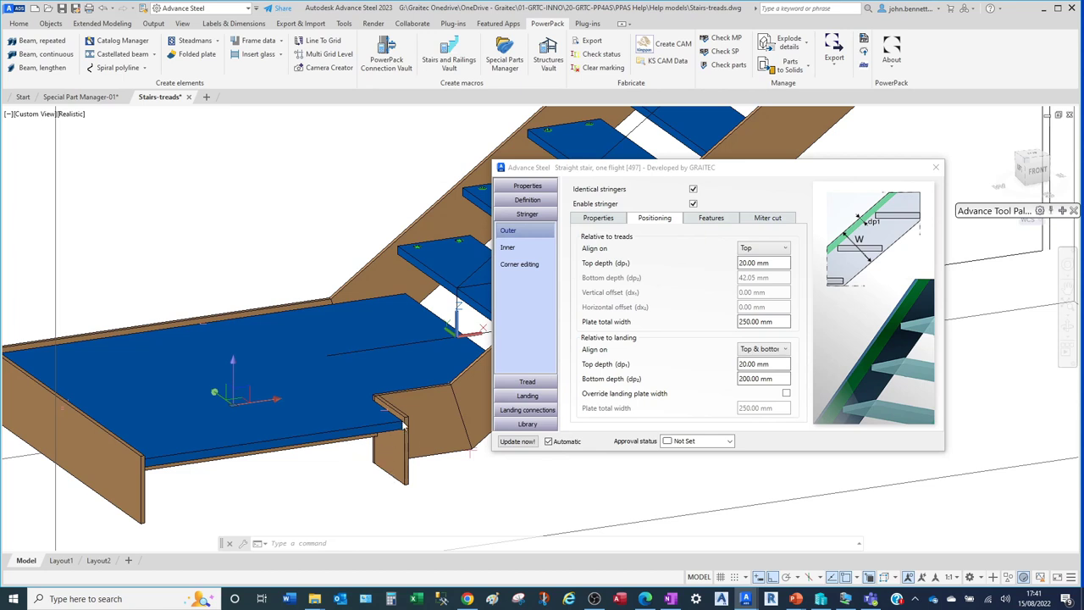
pyautogui.click(759, 364)
pyautogui.click(784, 350)
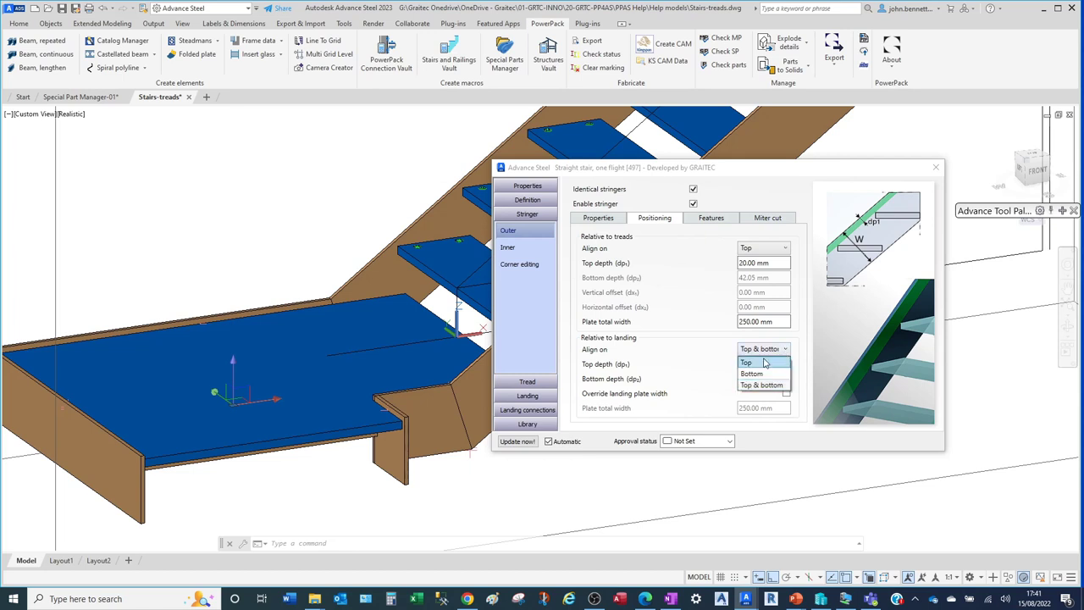
pyautogui.click(717, 382)
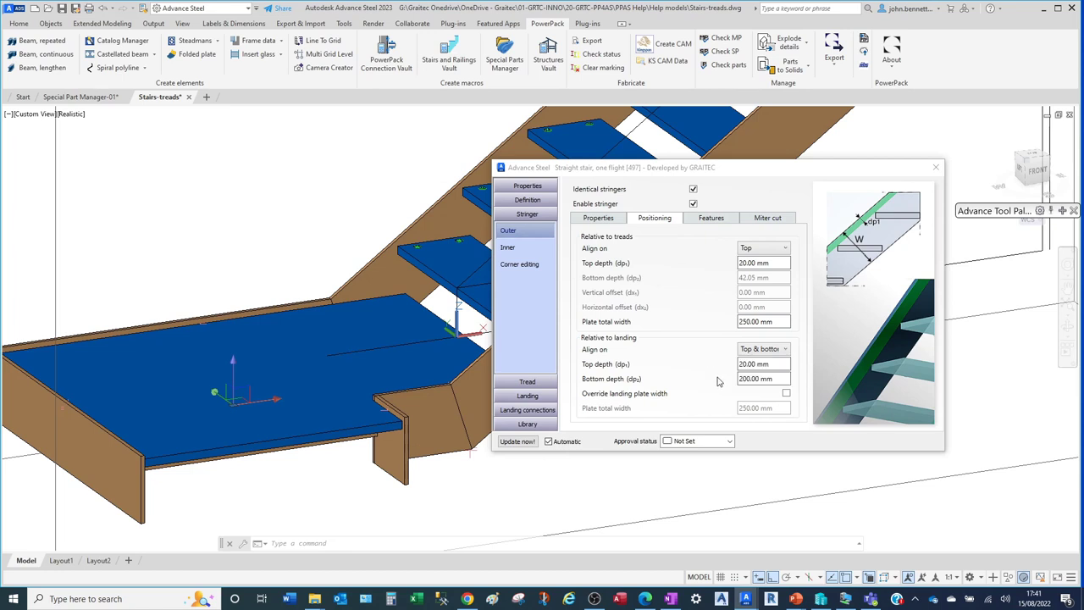
pyautogui.press('Up')
pyautogui.doubleClick(779, 364)
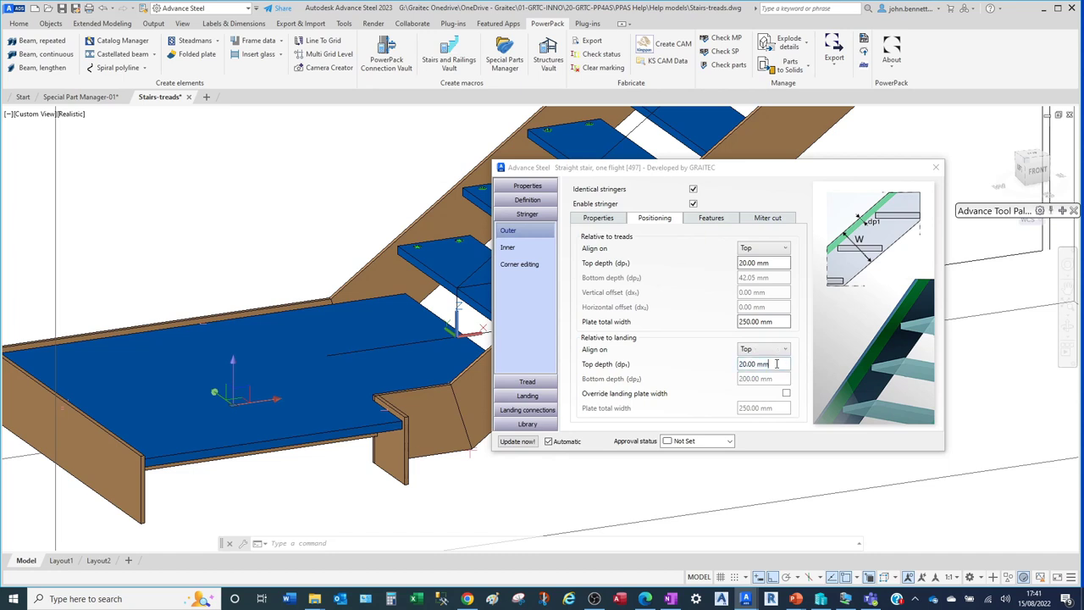
pyautogui.moveTo(778, 363); pyautogui.dragTo(719, 363)
pyautogui.write('0')
pyautogui.press('Tab')
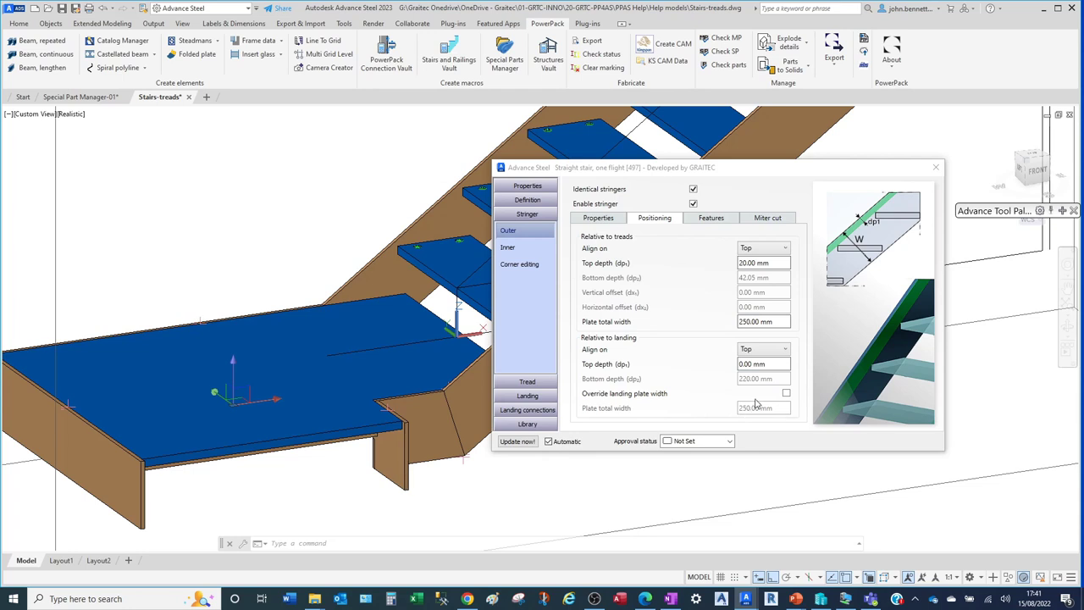
# Set the stringers' top depth relative to the landing to 20 mm
pyautogui.click(767, 365)
pyautogui.moveTo(782, 363); pyautogui.dragTo(709, 366)
pyautogui.write('20')
pyautogui.press('Return')
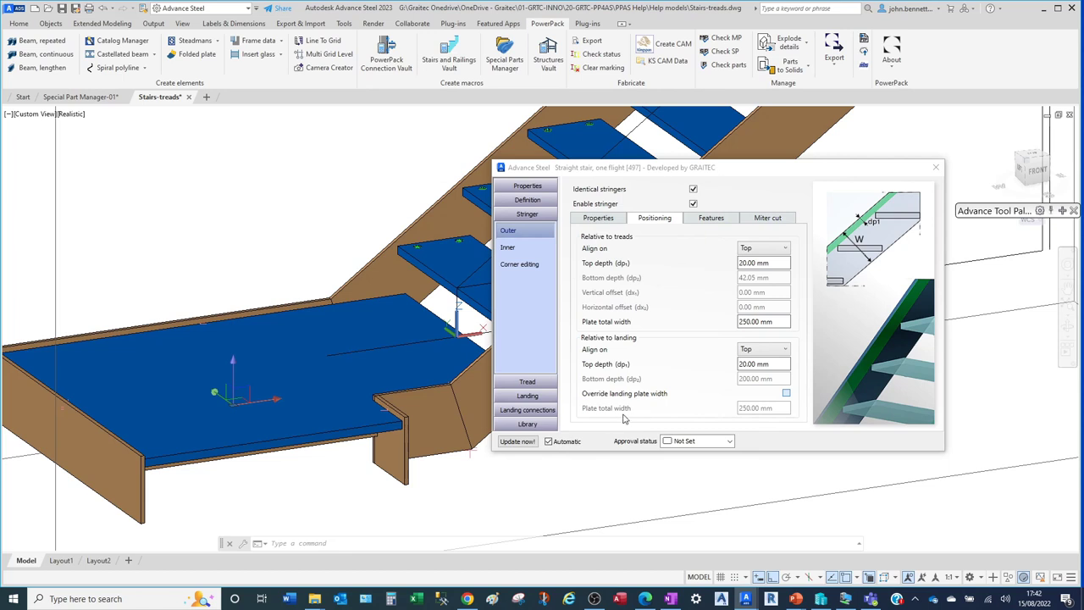
# Override the landing plate width with a plate total width of 20 mm
pyautogui.click(786, 393)
pyautogui.doubleClick(780, 409)
pyautogui.moveTo(782, 409); pyautogui.dragTo(710, 409)
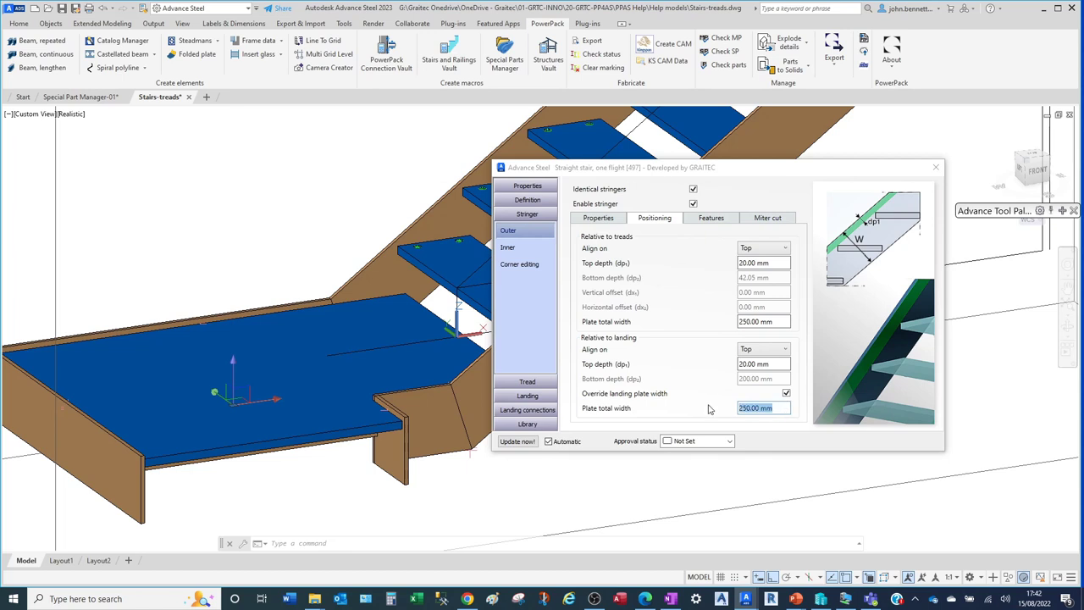
pyautogui.write('20')
pyautogui.press('Return')
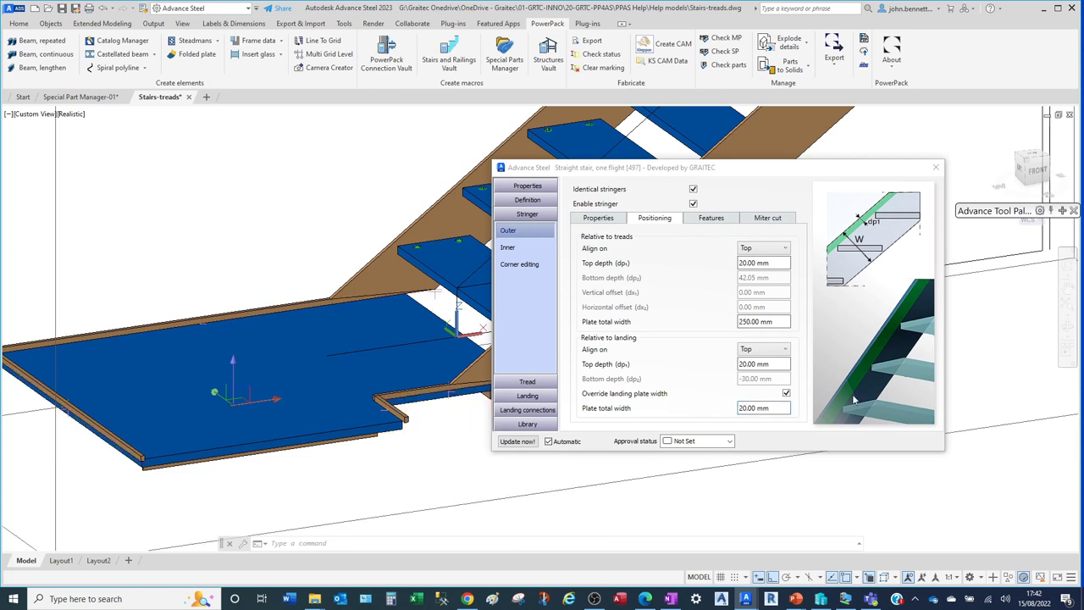
# Set the overridden landing plate total width to 200 mm
pyautogui.moveTo(785, 408); pyautogui.dragTo(712, 411)
pyautogui.write('200')
pyautogui.press('Return')
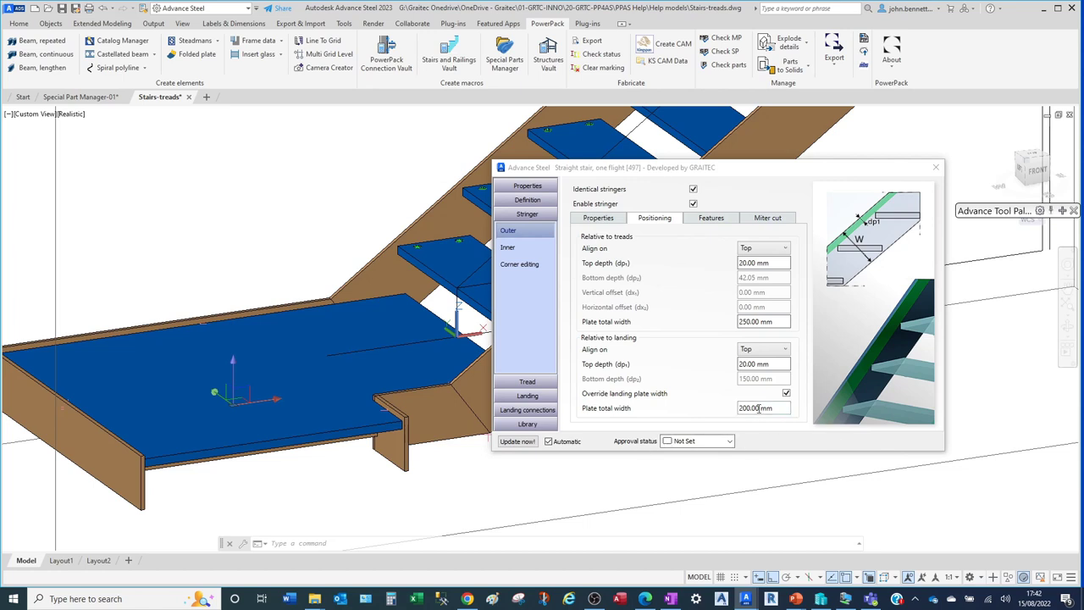
# Turn off the landing plate width override for the stringers
pyautogui.moveTo(781, 407); pyautogui.dragTo(730, 410)
pyautogui.click(723, 399)
pyautogui.press('space')
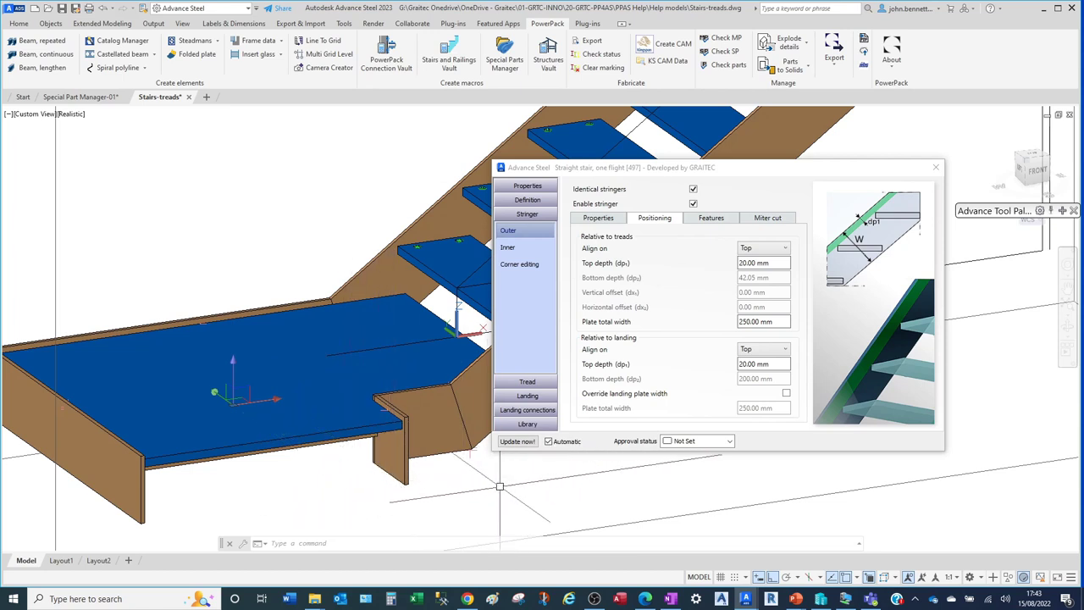
# Review the outer stringer's general properties and positioning settings, and close the straight stair's settings
pyautogui.click(597, 218)
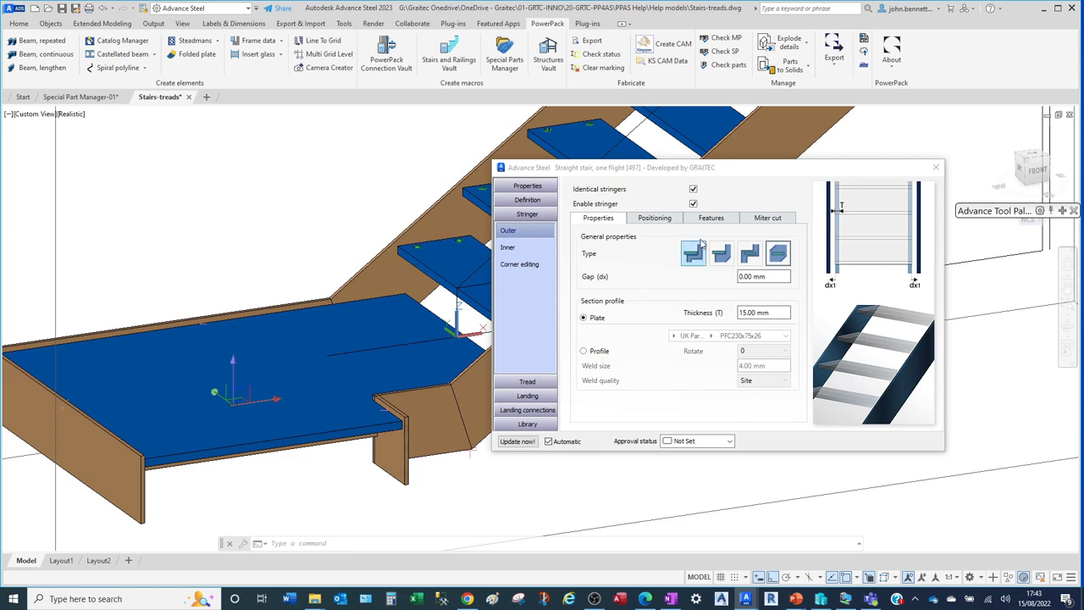
pyautogui.click(652, 220)
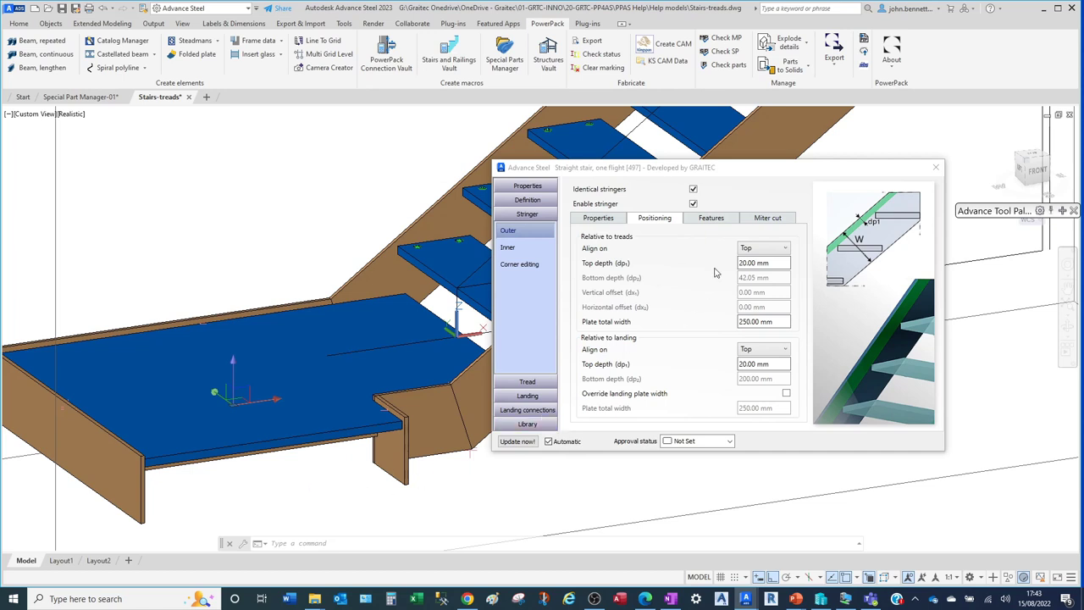
pyautogui.click(934, 169)
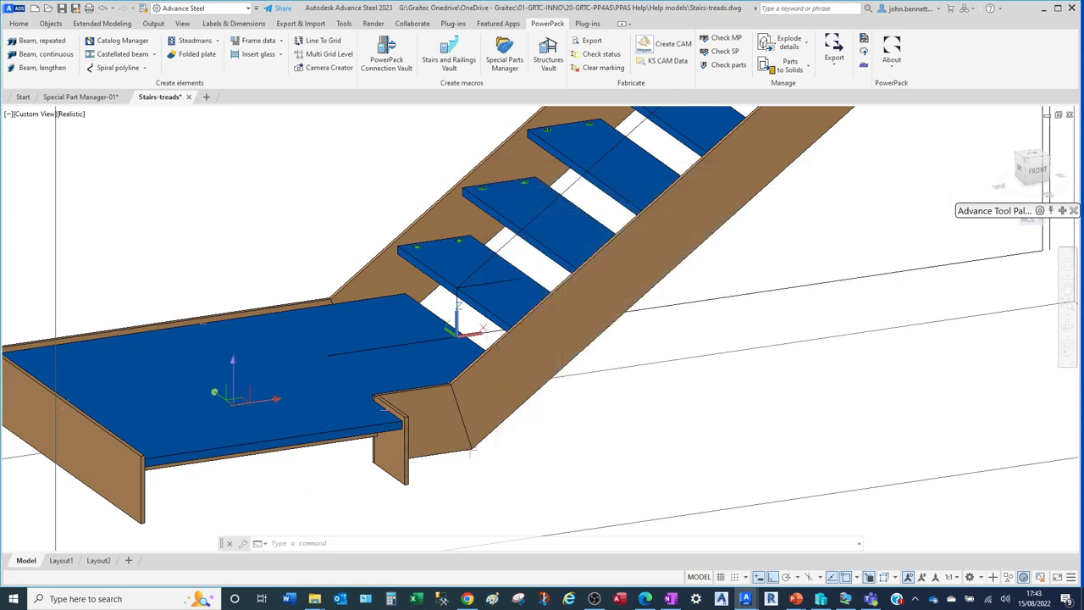